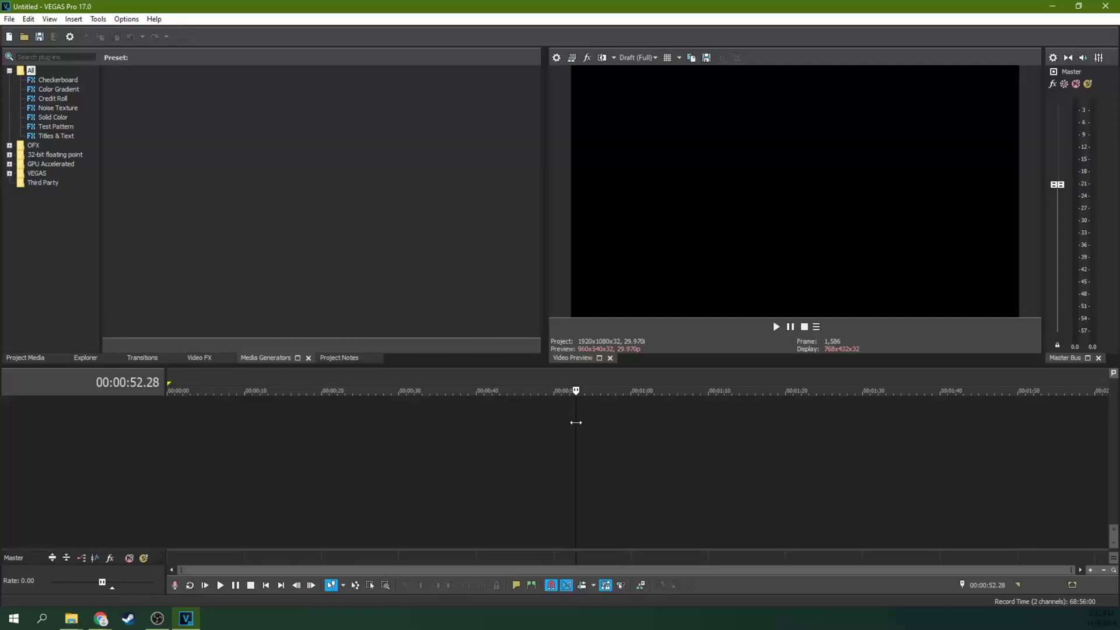
Scrub the playhead along the empty timeline, return it to the project start, and revisit Media Generators
click(249, 425)
click(220, 436)
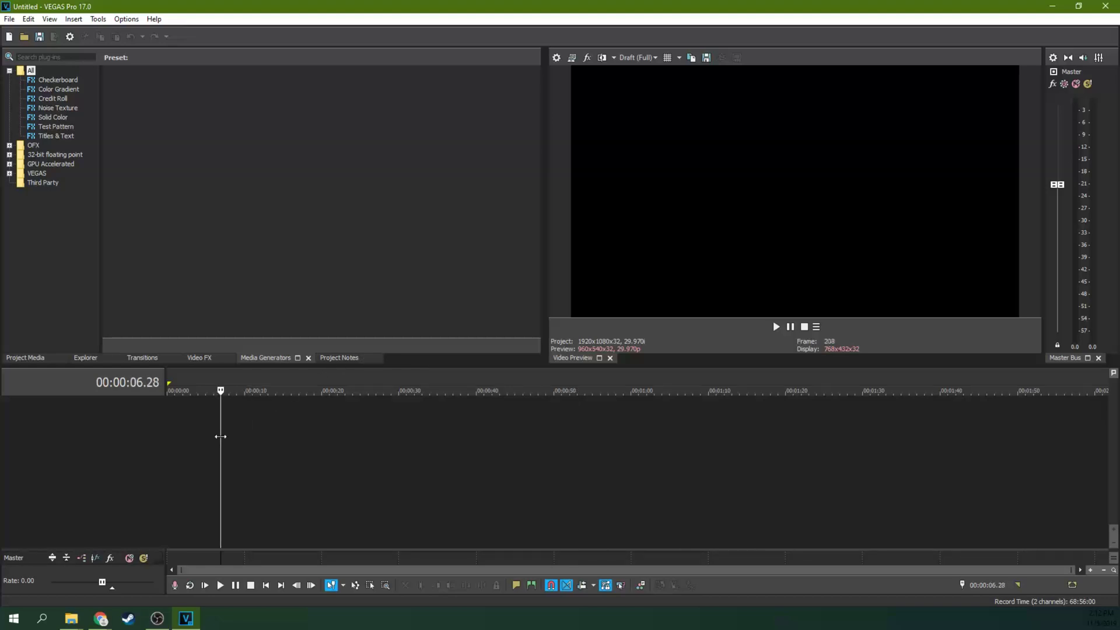
click(195, 457)
scroll(195, 457, up, 2)
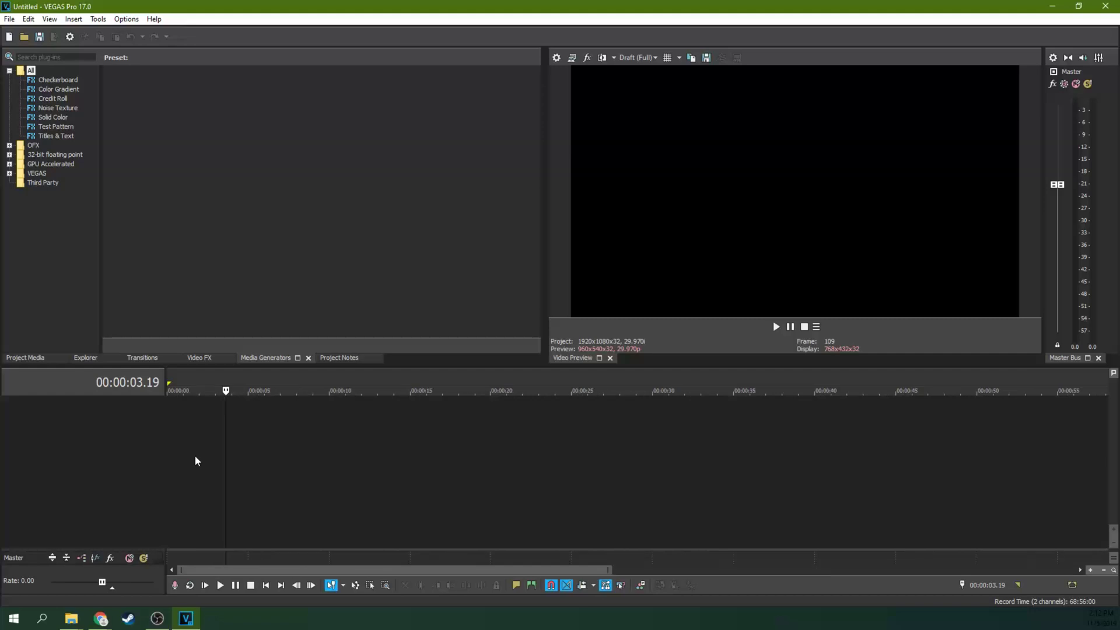
click(181, 454)
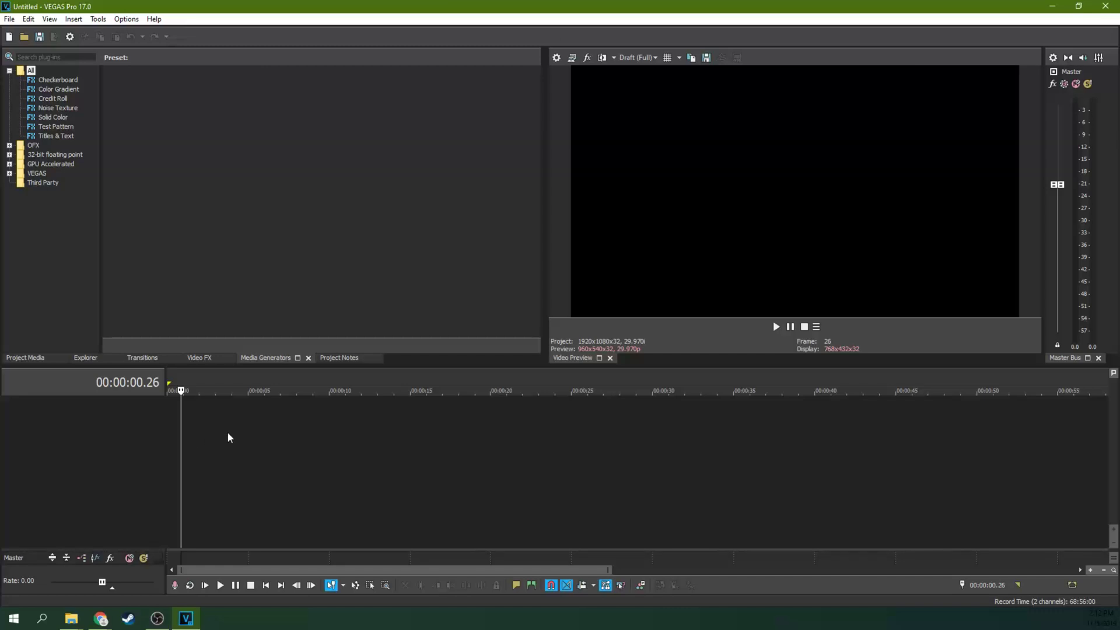
click(17, 359)
click(253, 358)
Insert two new video tracks and show the Noise Texture generator presets
right_click(142, 451)
click(168, 483)
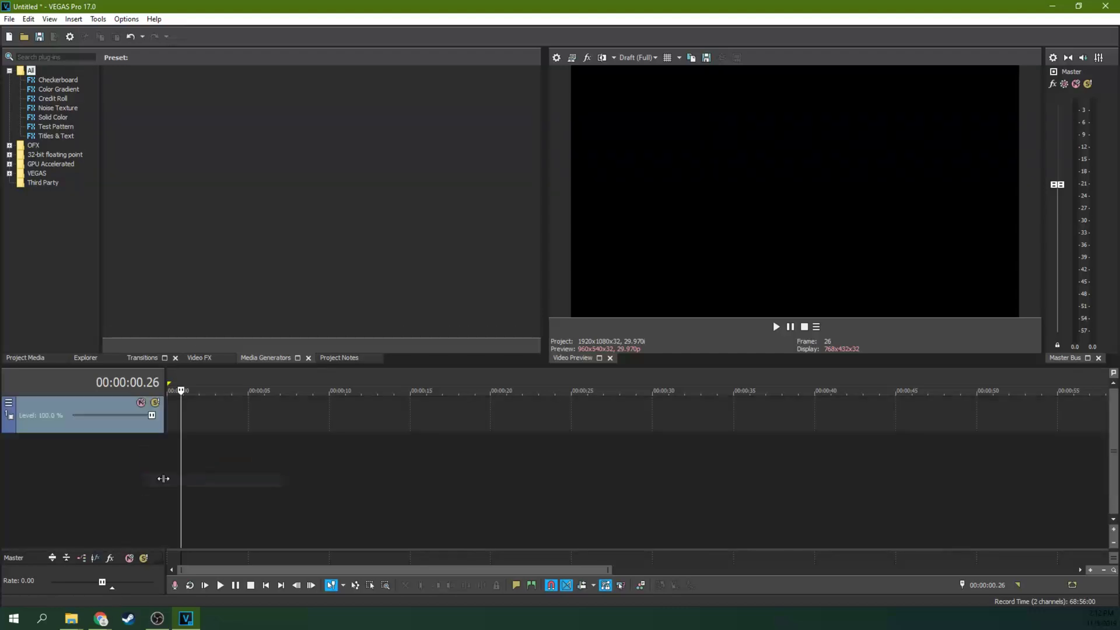
right_click(150, 472)
click(179, 502)
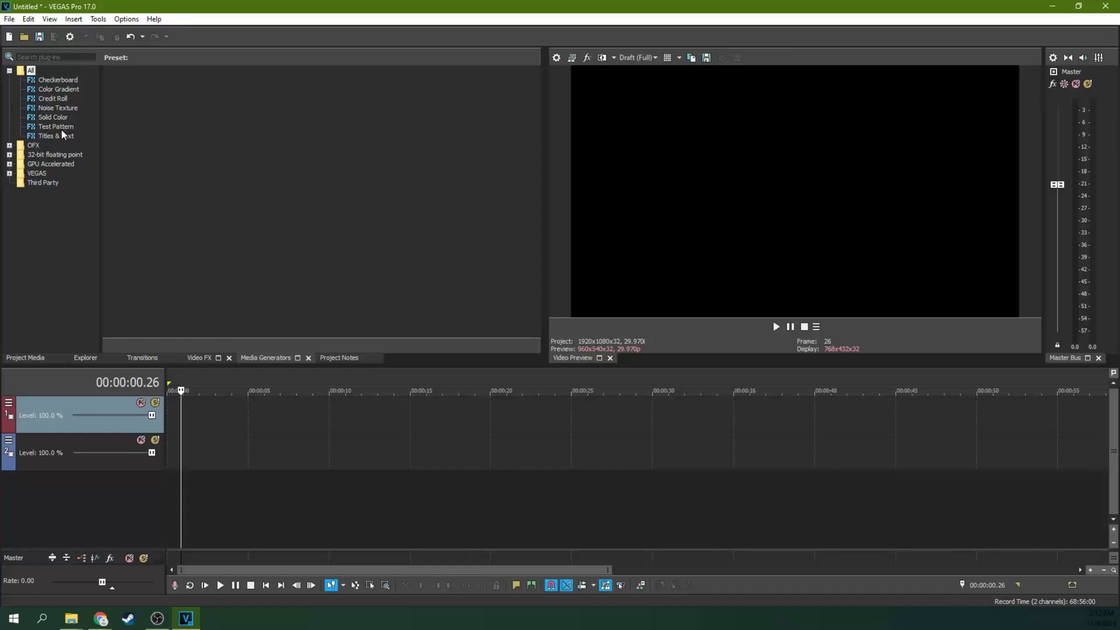
click(58, 109)
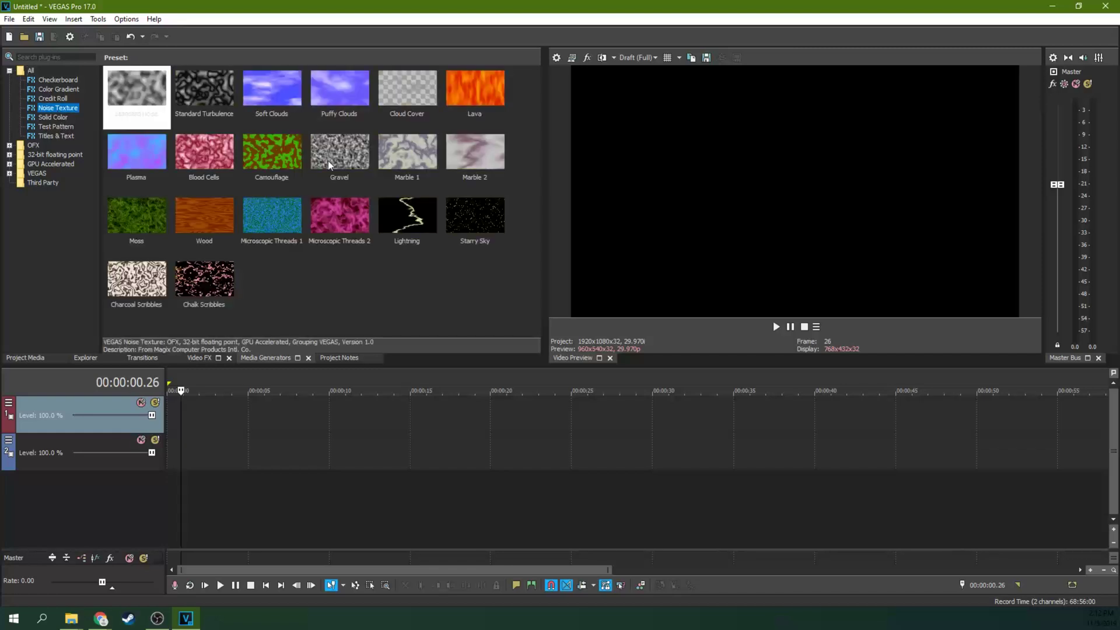
Drop the Starry Sky noise preset onto the first video track and preview it
click(487, 228)
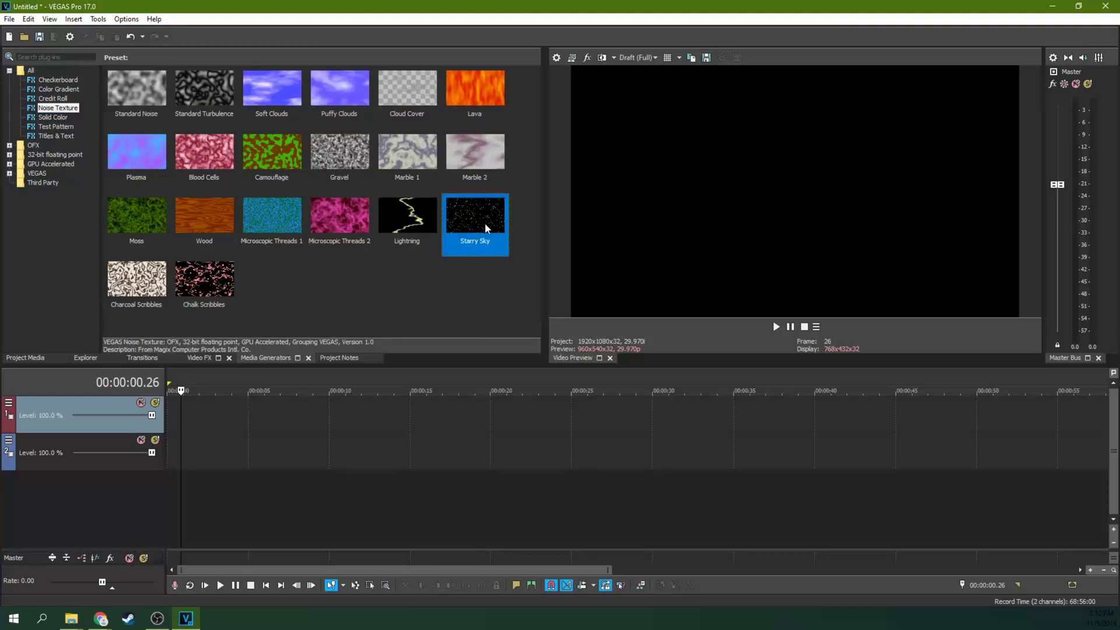
drag(376, 308, 220, 425)
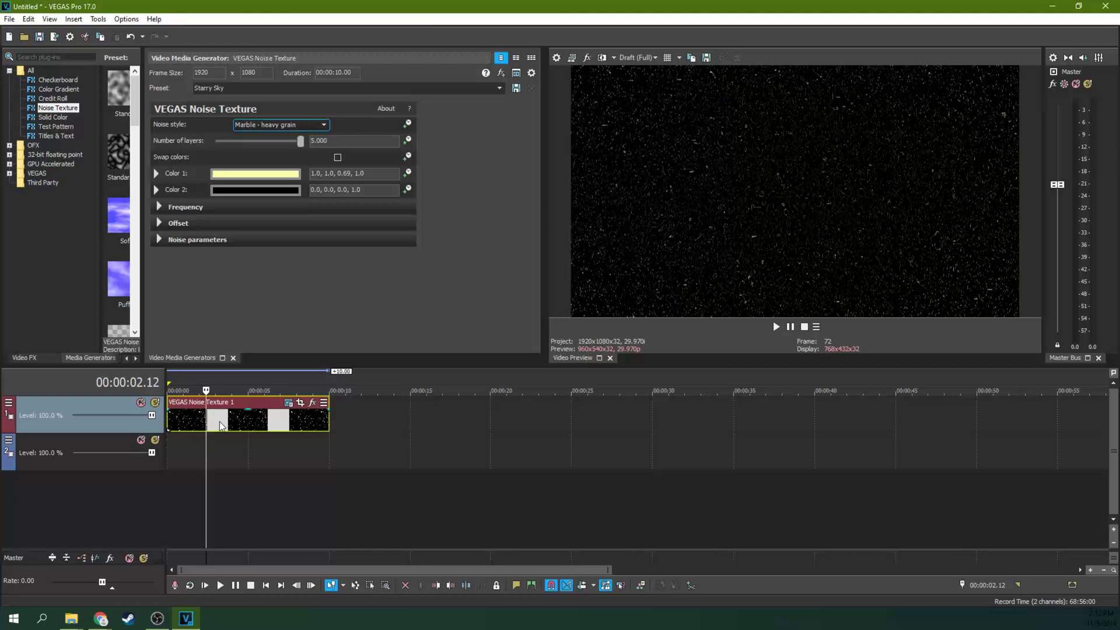
scroll(236, 432, up, 3)
click(239, 430)
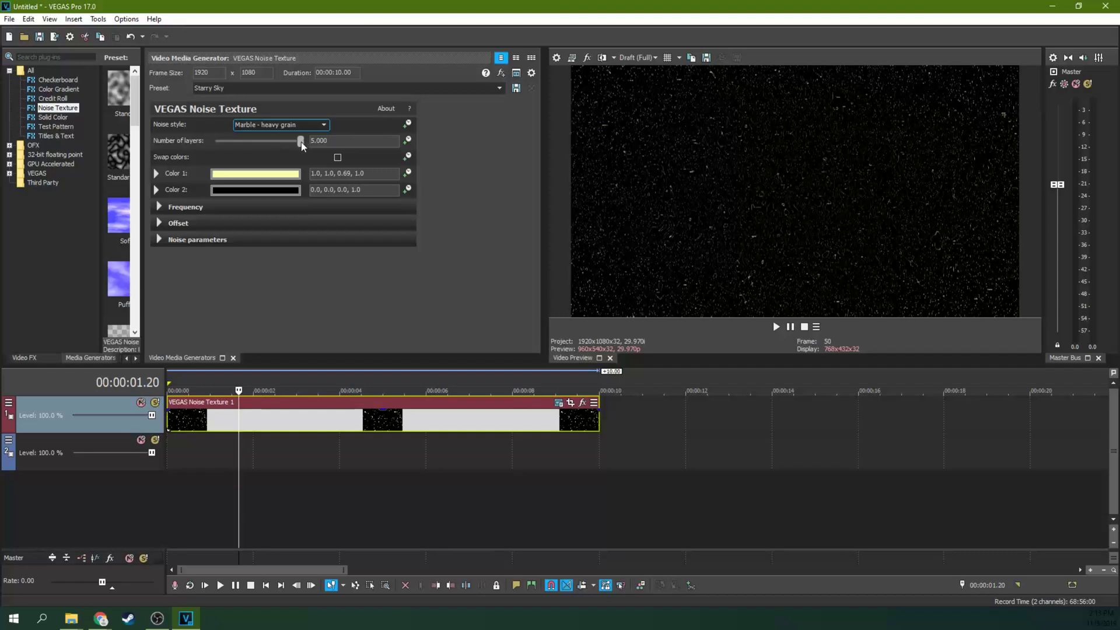
mouse_move(302, 143)
mouse_down()
mouse_move(249, 149)
mouse_move(320, 147)
mouse_up()
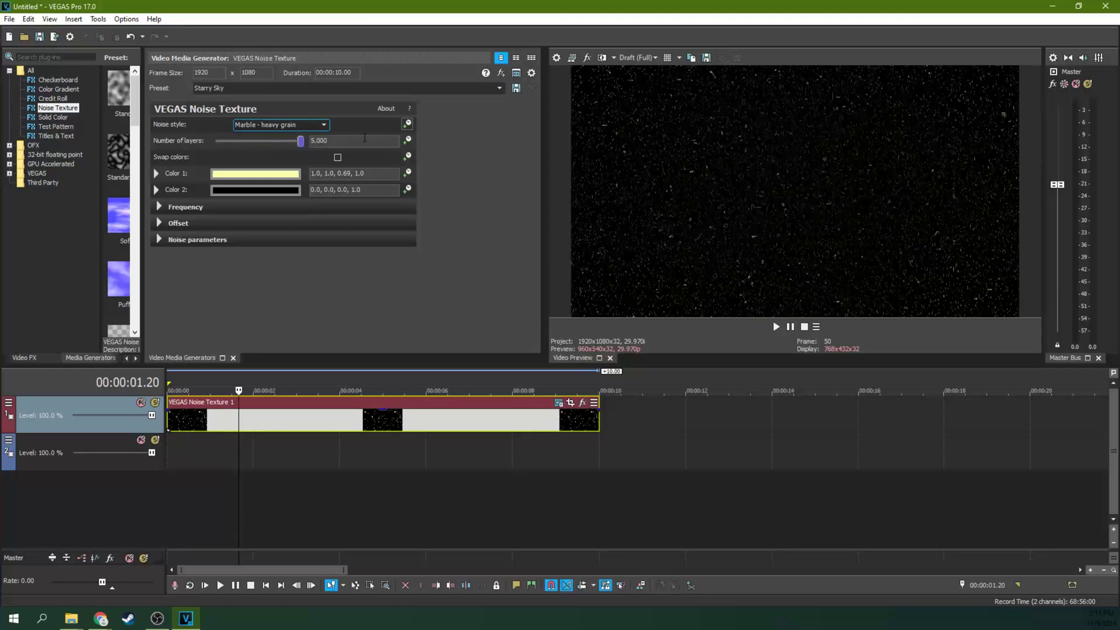
Set the starfield's first noise colour to pure white
click(262, 173)
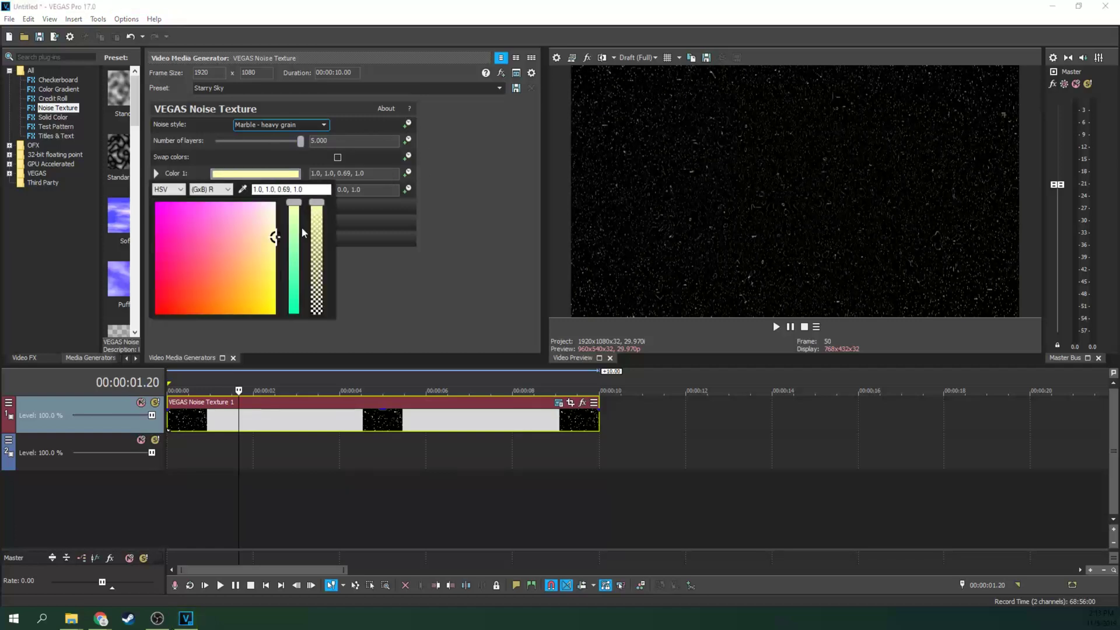
drag(275, 237, 274, 203)
click(456, 168)
click(277, 174)
drag(275, 205, 278, 204)
click(476, 174)
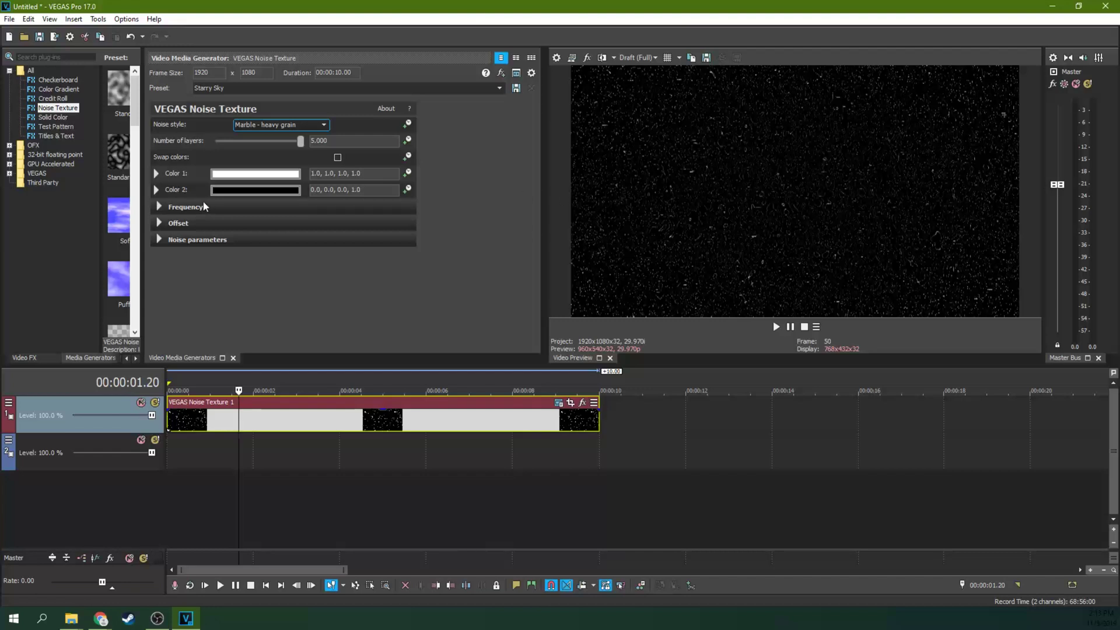
Raise the noise frequency to X 3.062 and Y 3.266, then widen the preset thumbnails
click(159, 210)
click(158, 207)
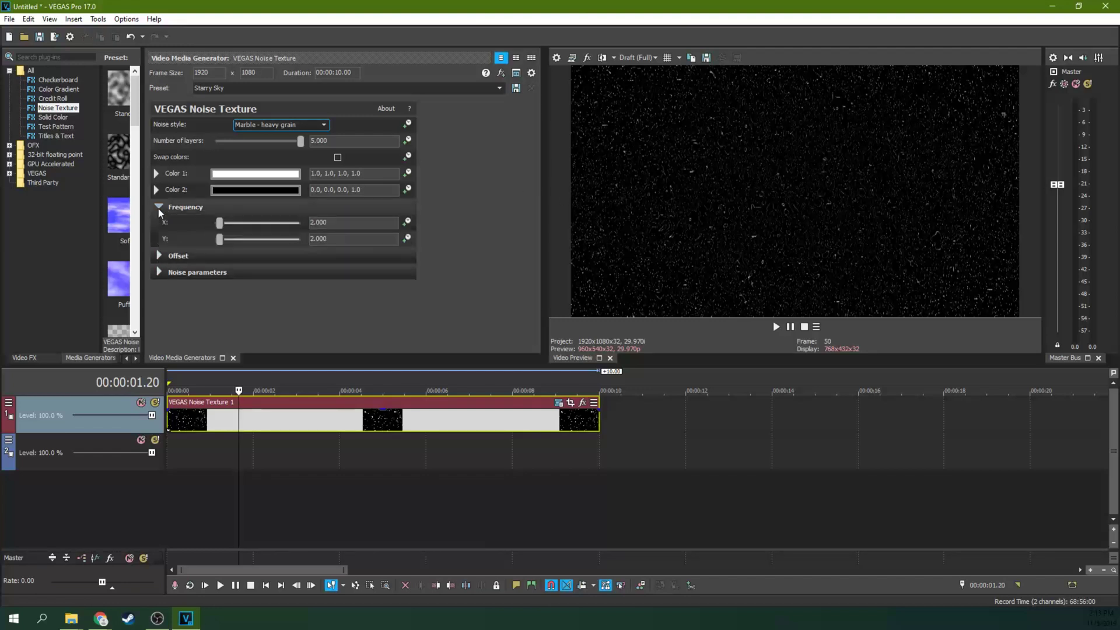
drag(220, 227, 224, 228)
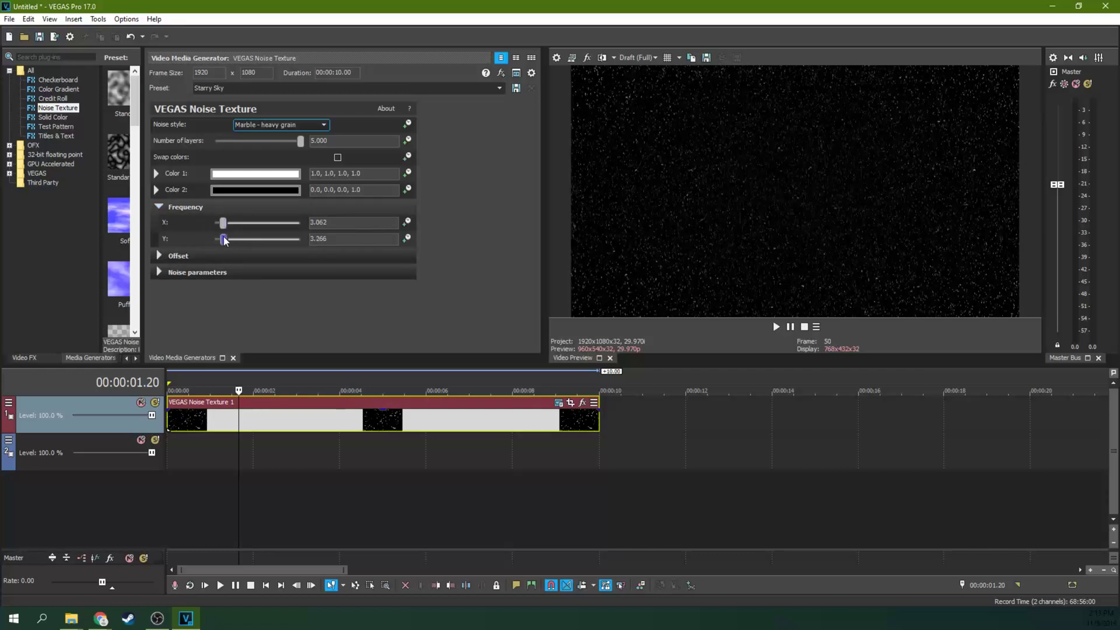
drag(220, 239, 225, 241)
drag(140, 301, 265, 301)
Move the Starry Sky clip down to track 2 and widen the preset area
drag(207, 409, 220, 453)
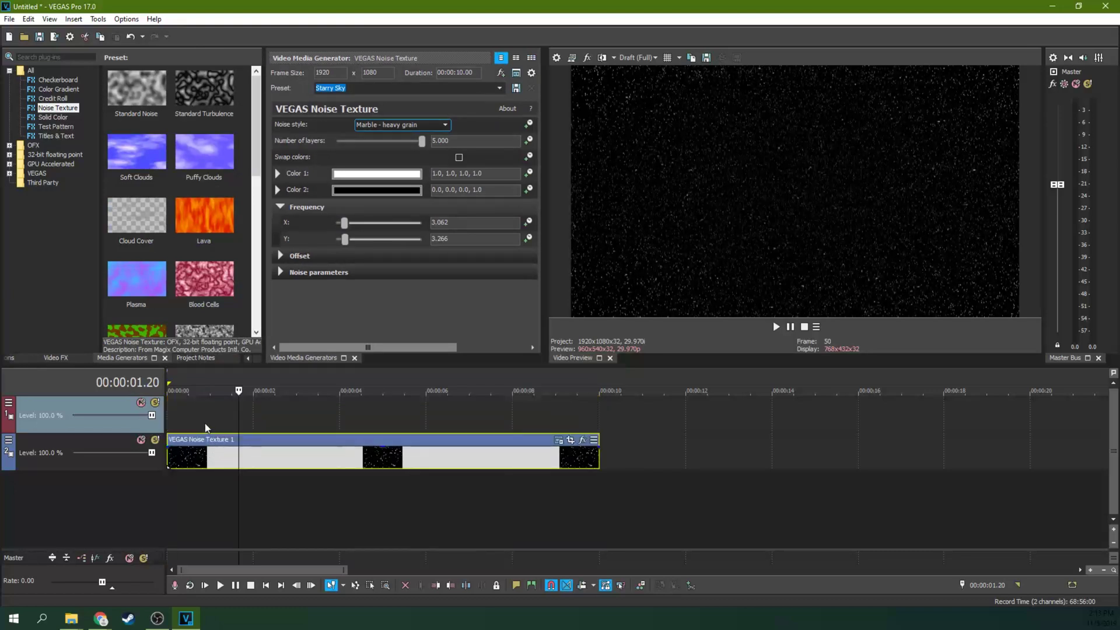
click(205, 428)
drag(264, 312, 438, 307)
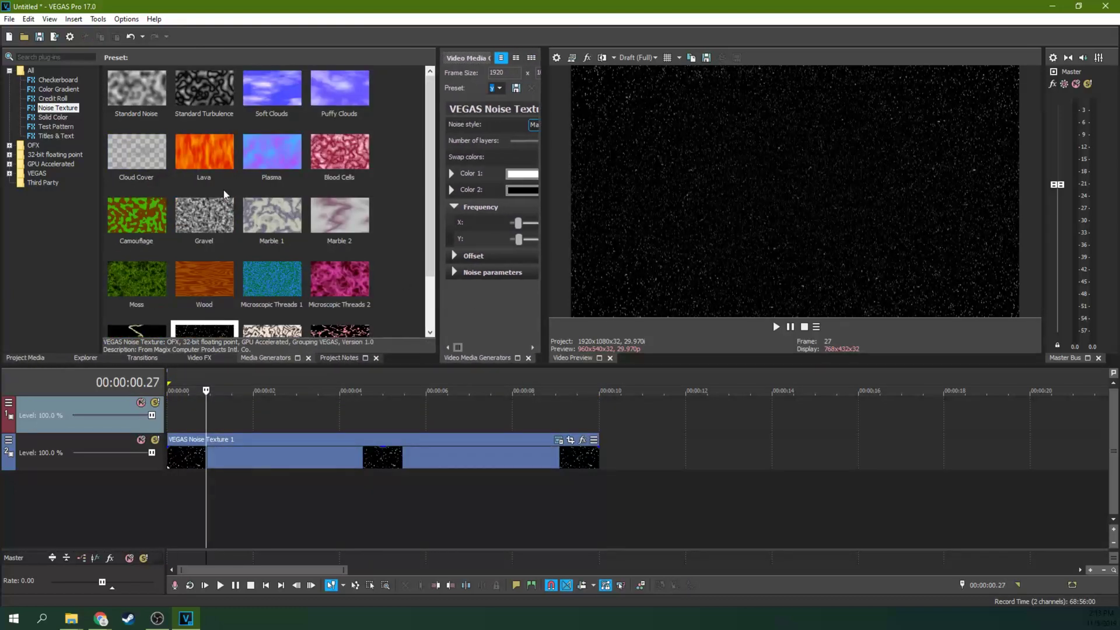
Show the Credit Roll presets and pick Scrolling on Transparent
click(57, 88)
click(54, 98)
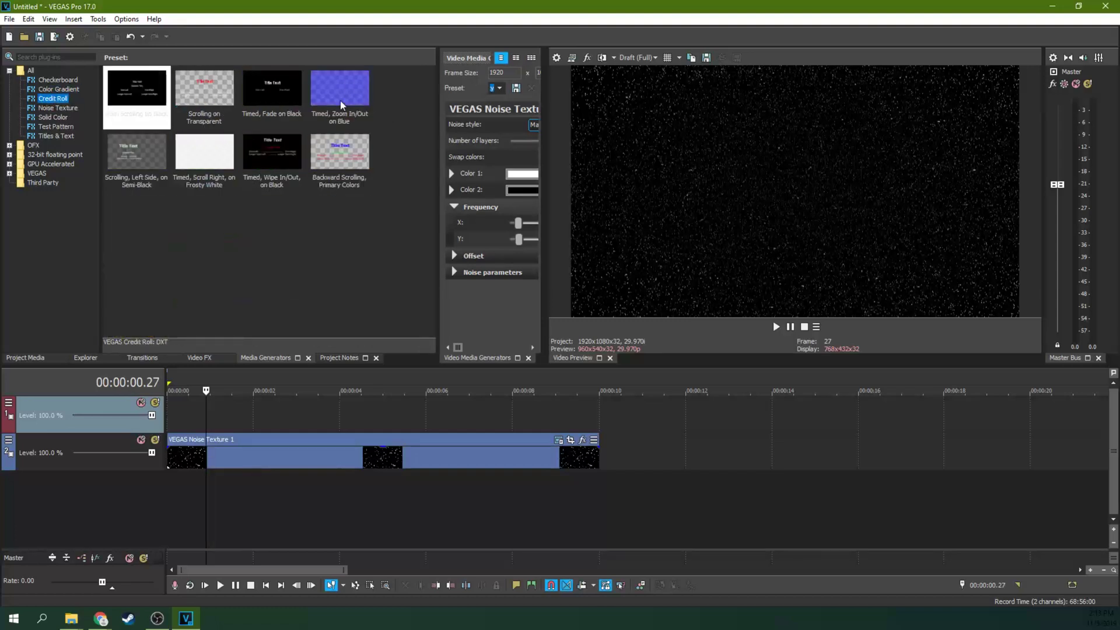
drag(438, 139, 252, 135)
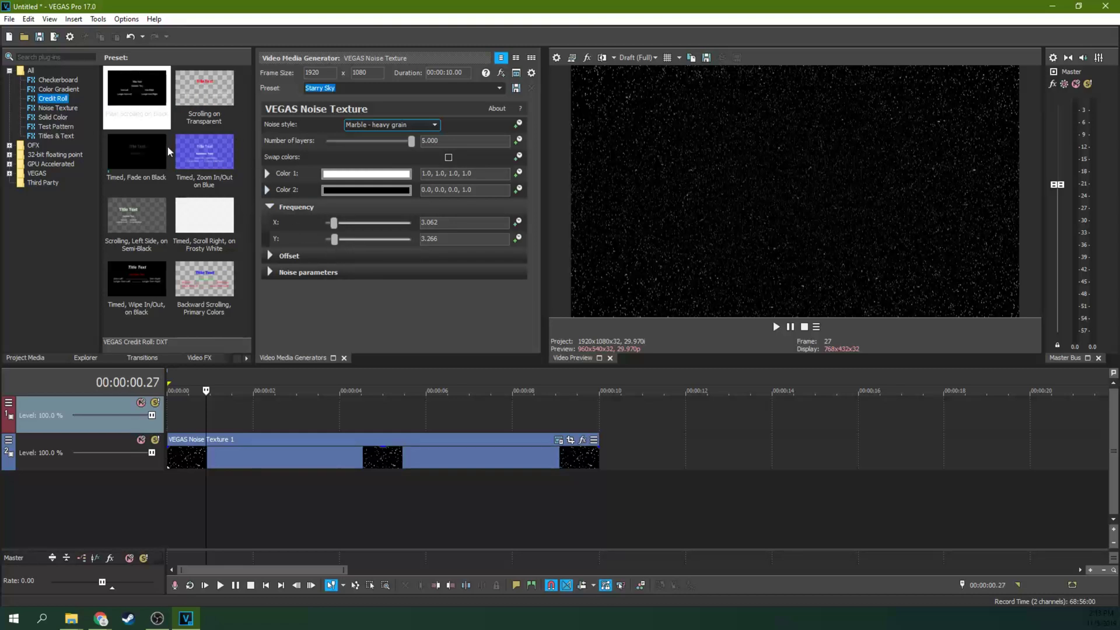
mouse_move(195, 145)
click(207, 96)
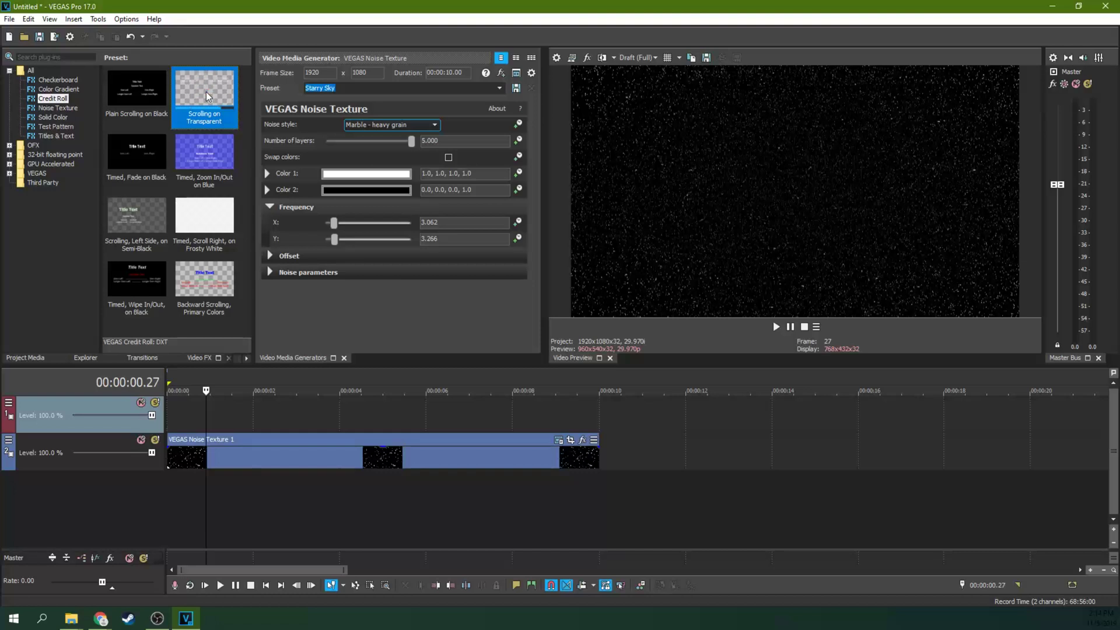
Place the Scrolling on Transparent credit roll on the top track and preview it scrolling
drag(205, 93, 169, 408)
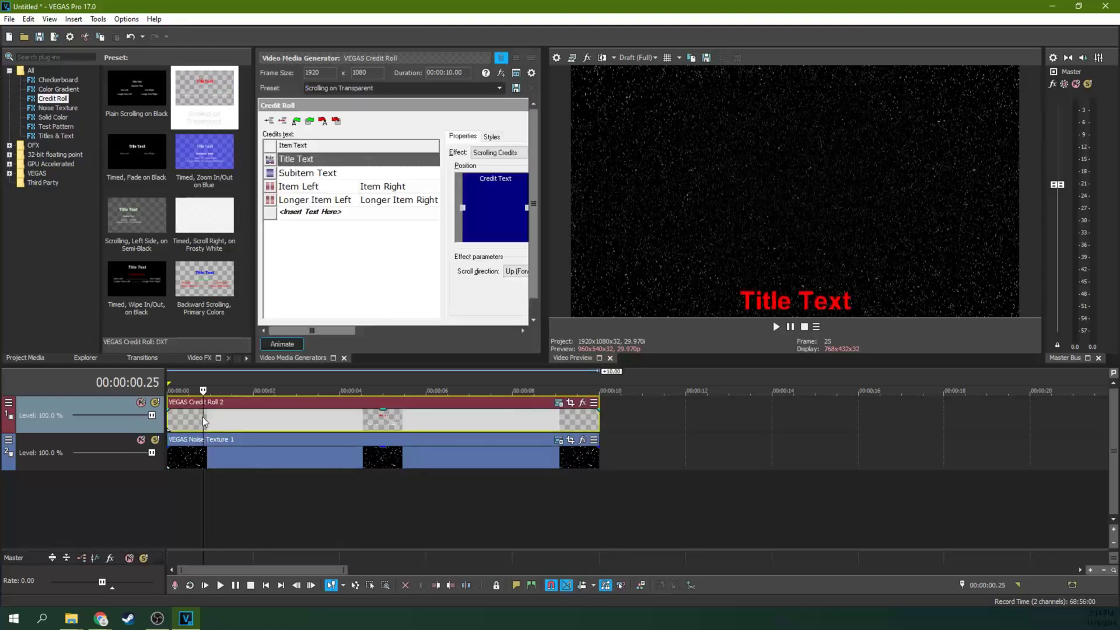
click(182, 423)
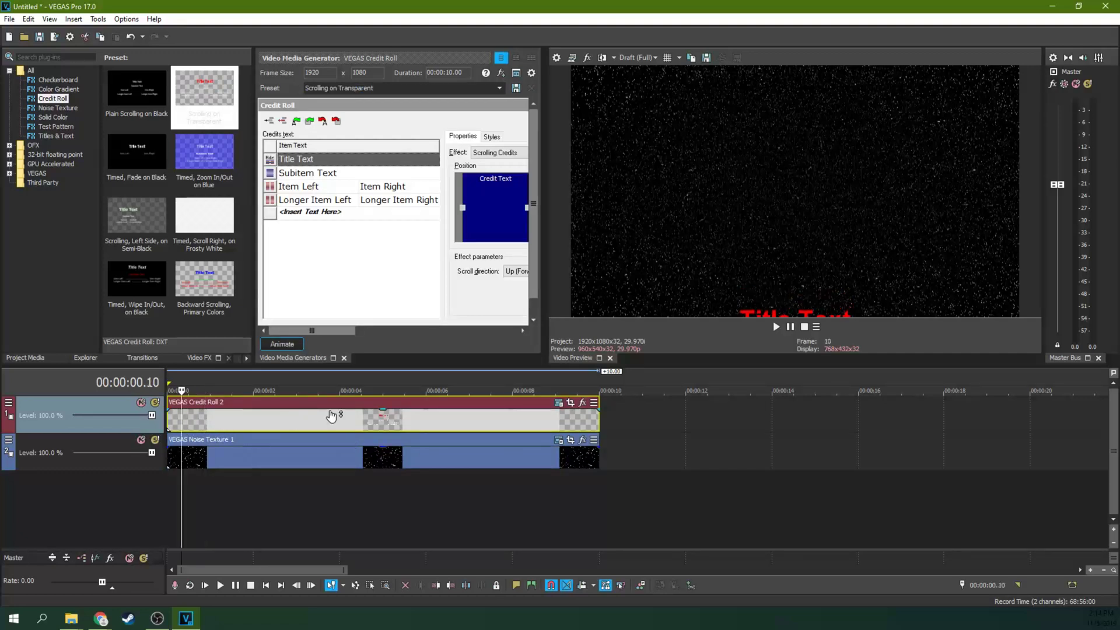
key(space)
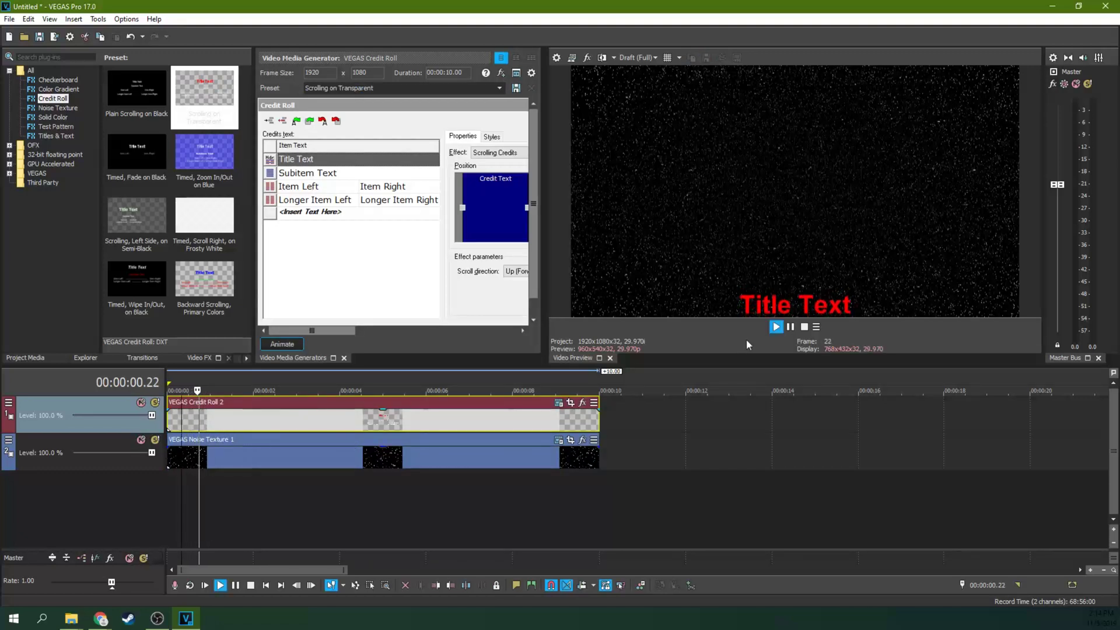
click(793, 332)
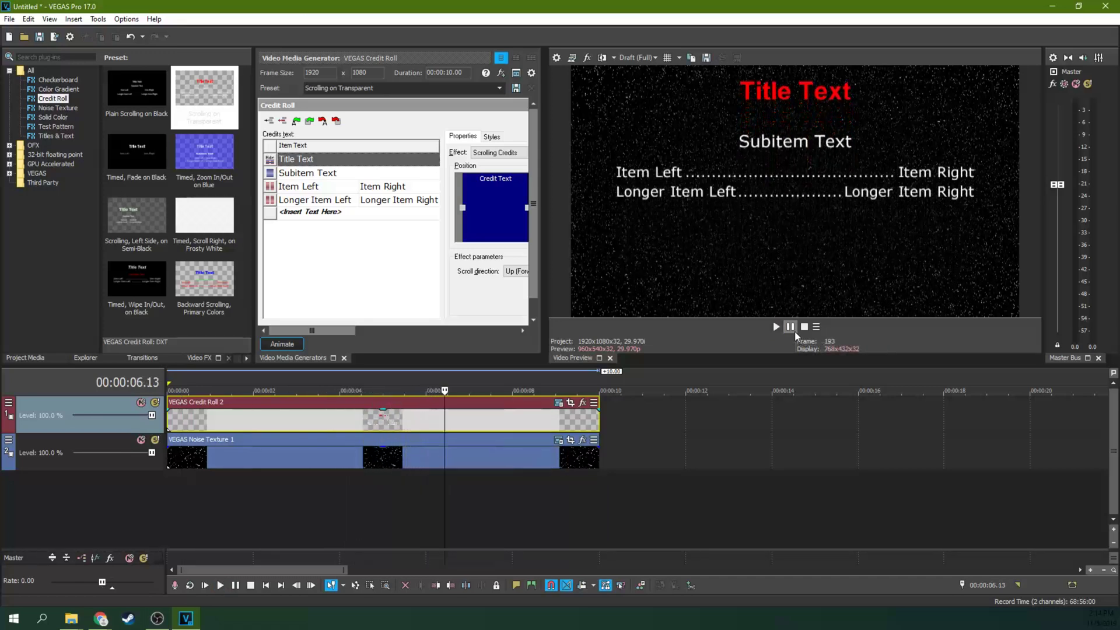
Change the header to STAR WARS OFF BRAND in bold 36-point Arial, coloured yellow
click(396, 161)
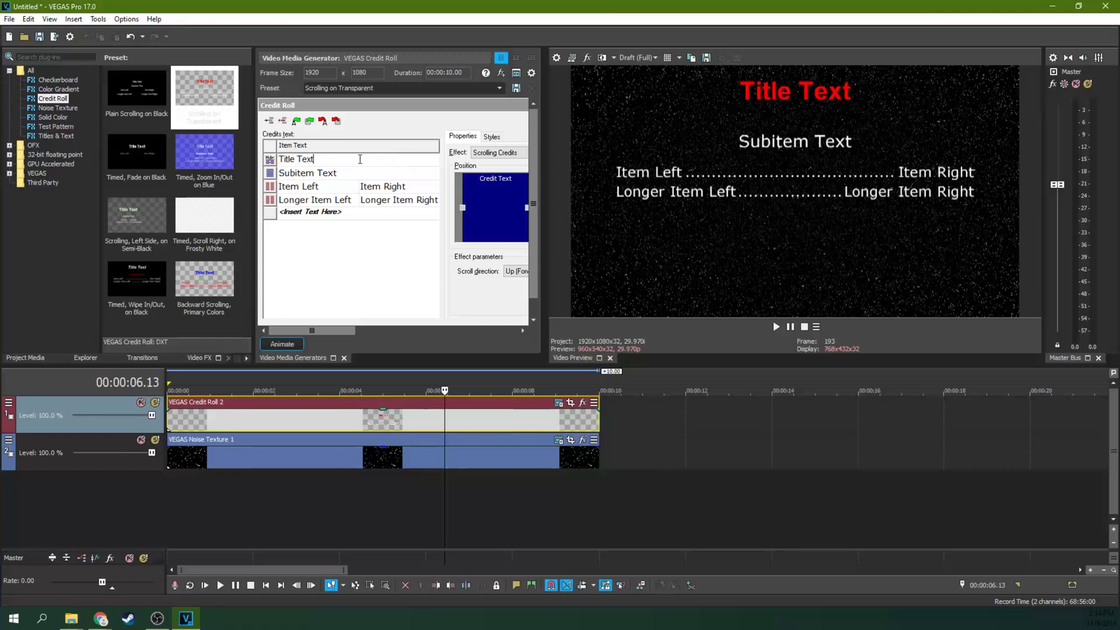
text(STAR WARS OFF BRAND)
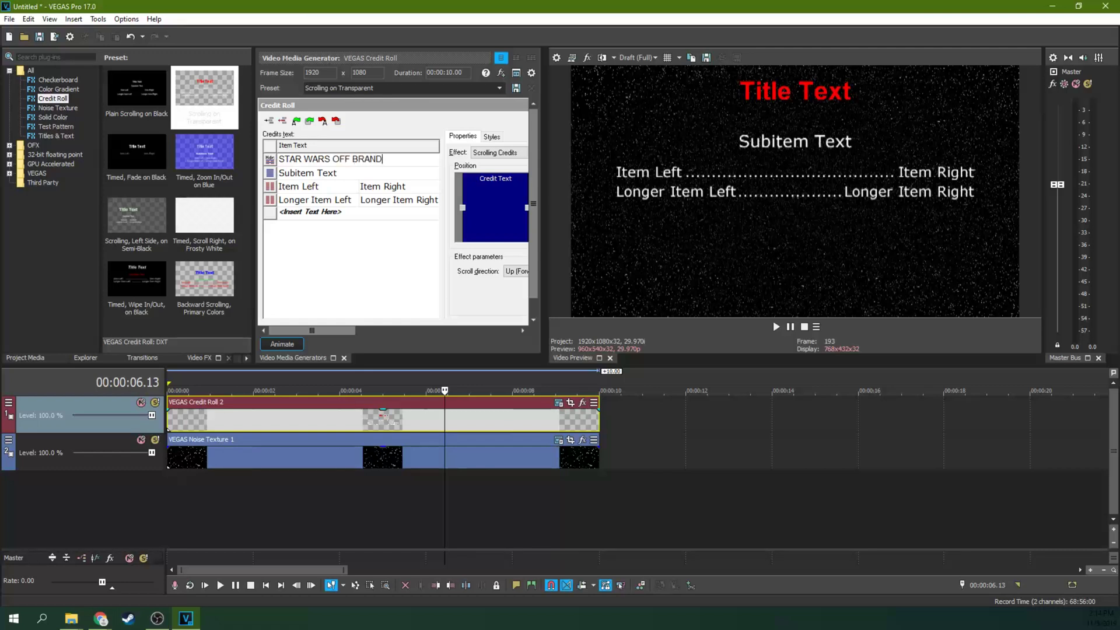
drag(330, 331, 503, 311)
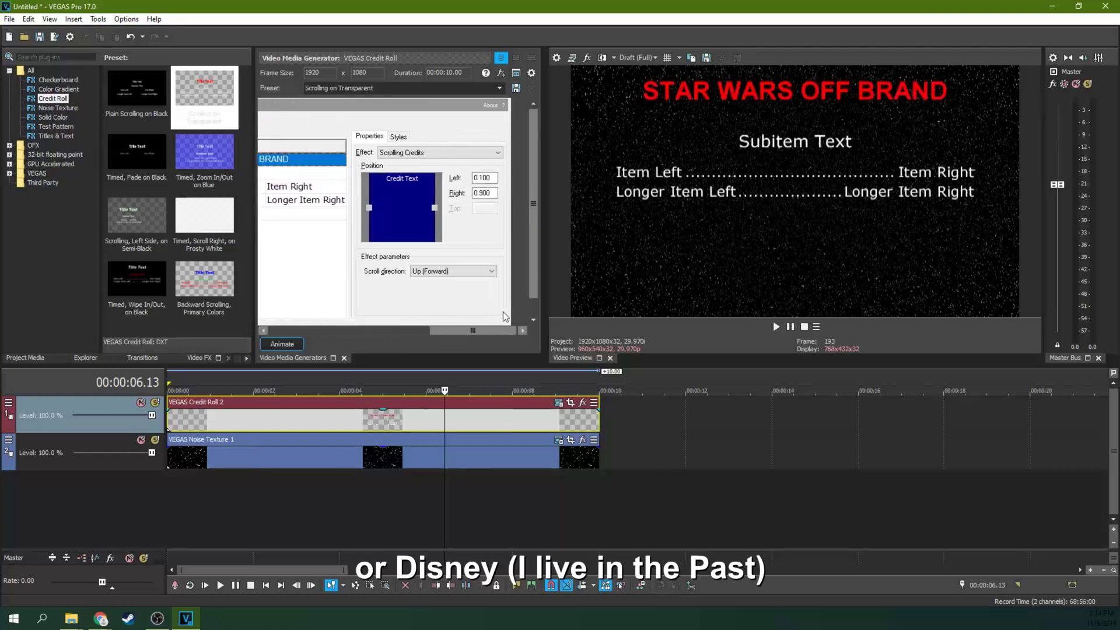
click(398, 137)
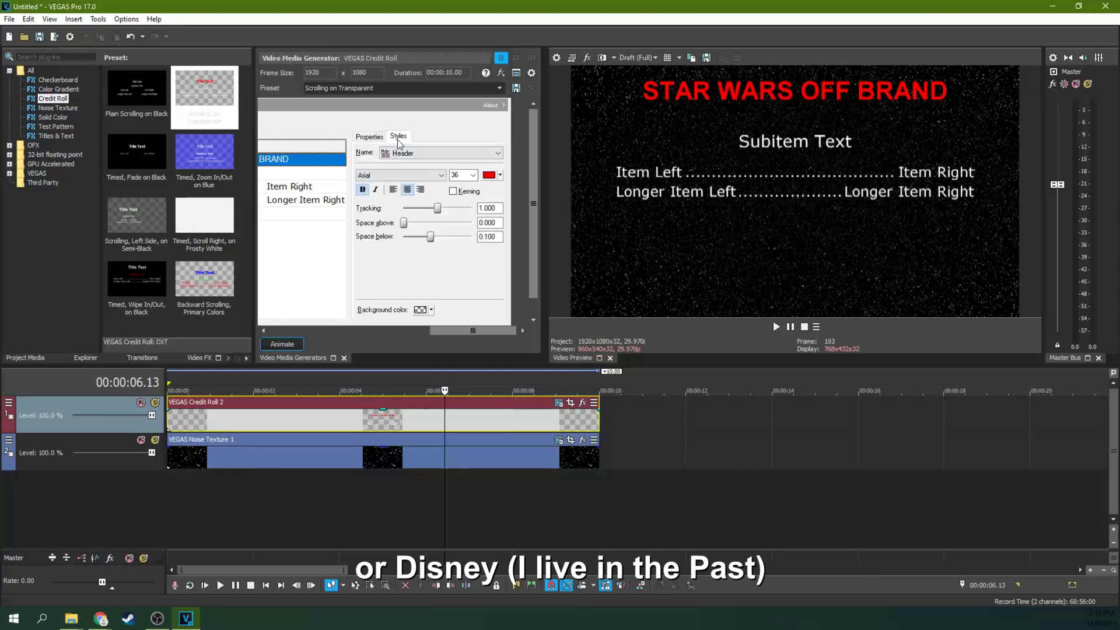
click(500, 175)
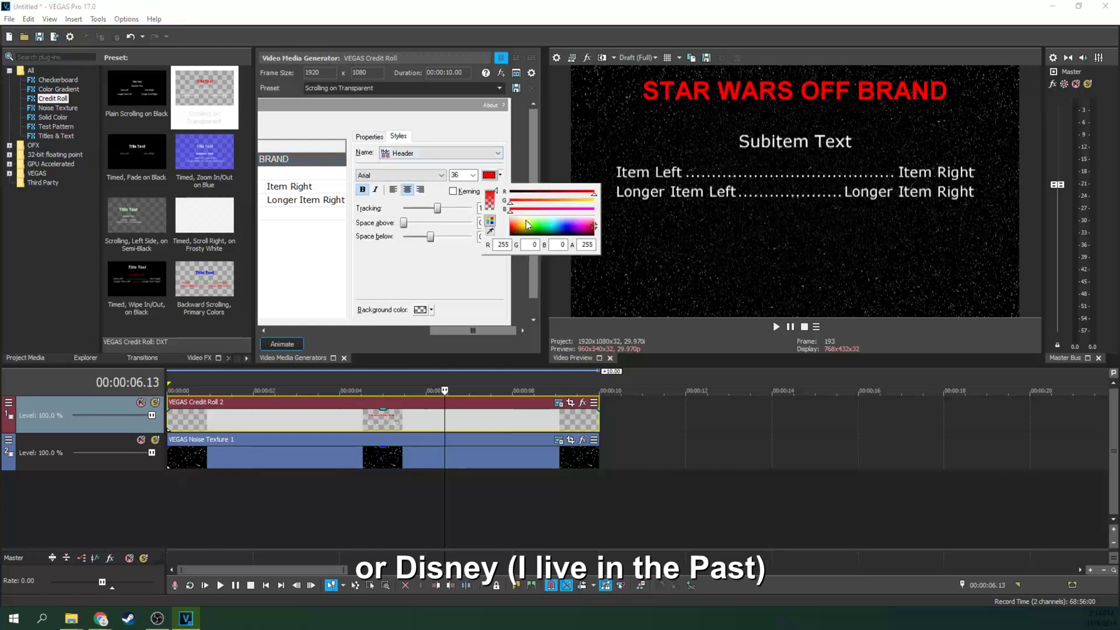
click(523, 225)
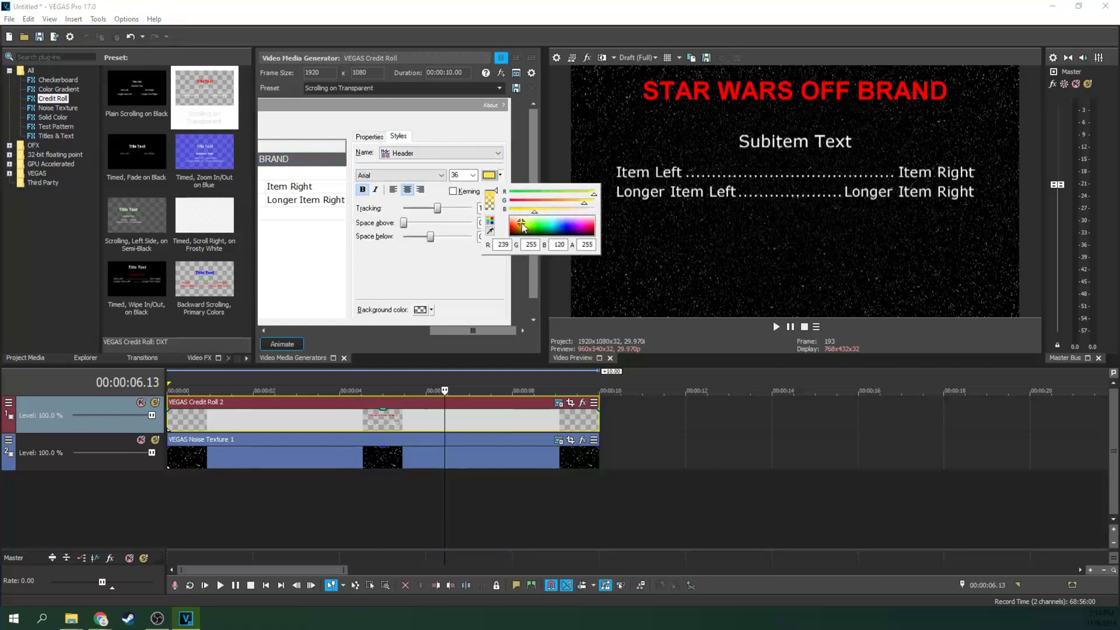
click(467, 376)
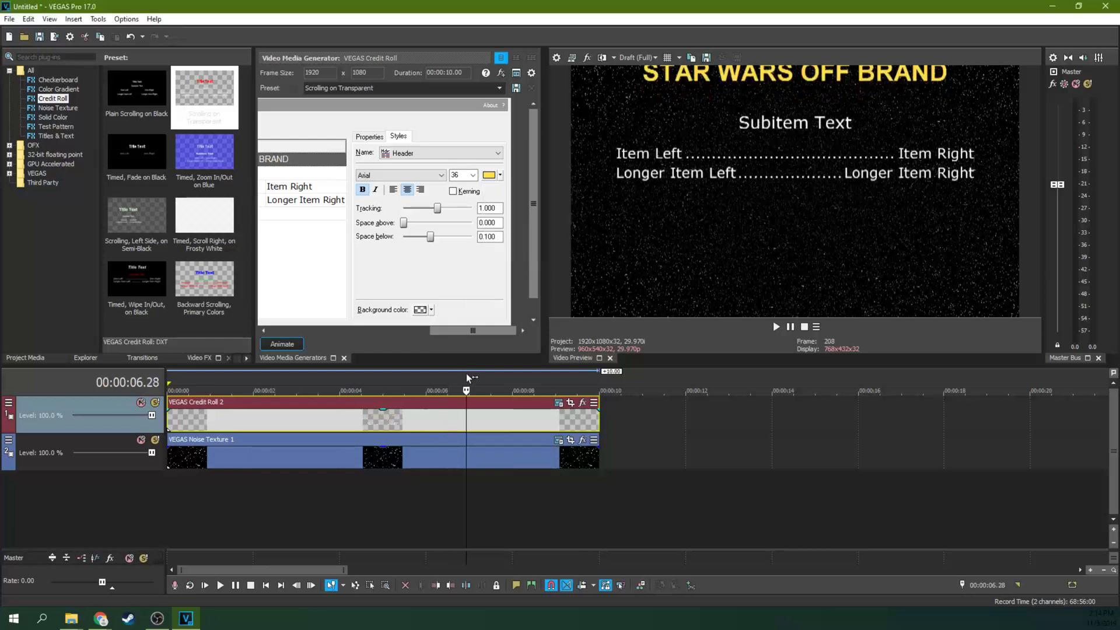
click(413, 376)
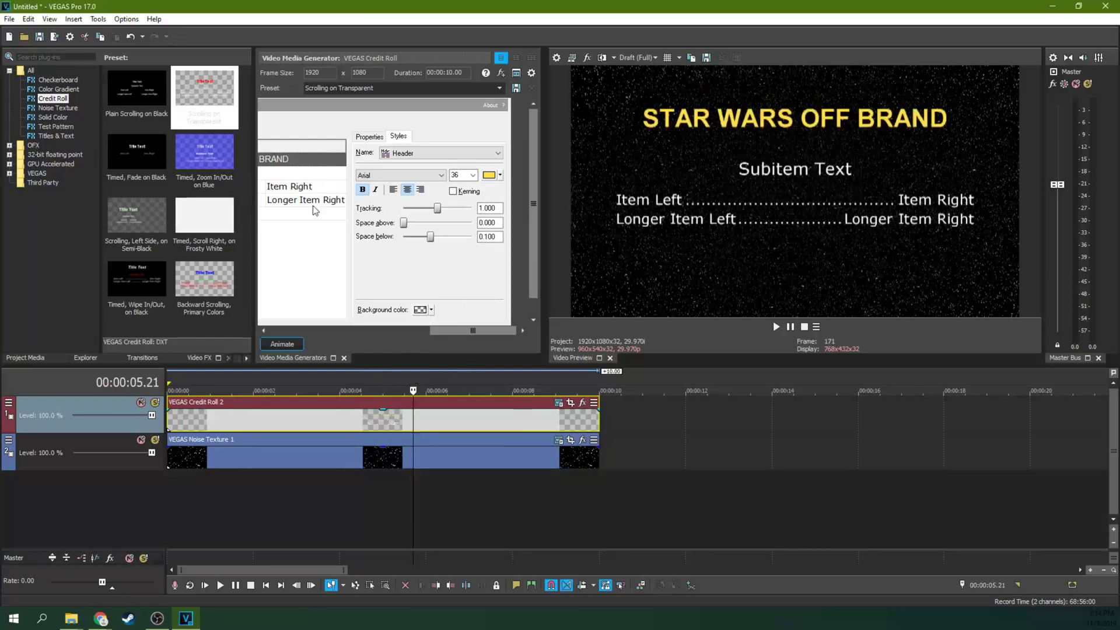
drag(453, 332, 270, 326)
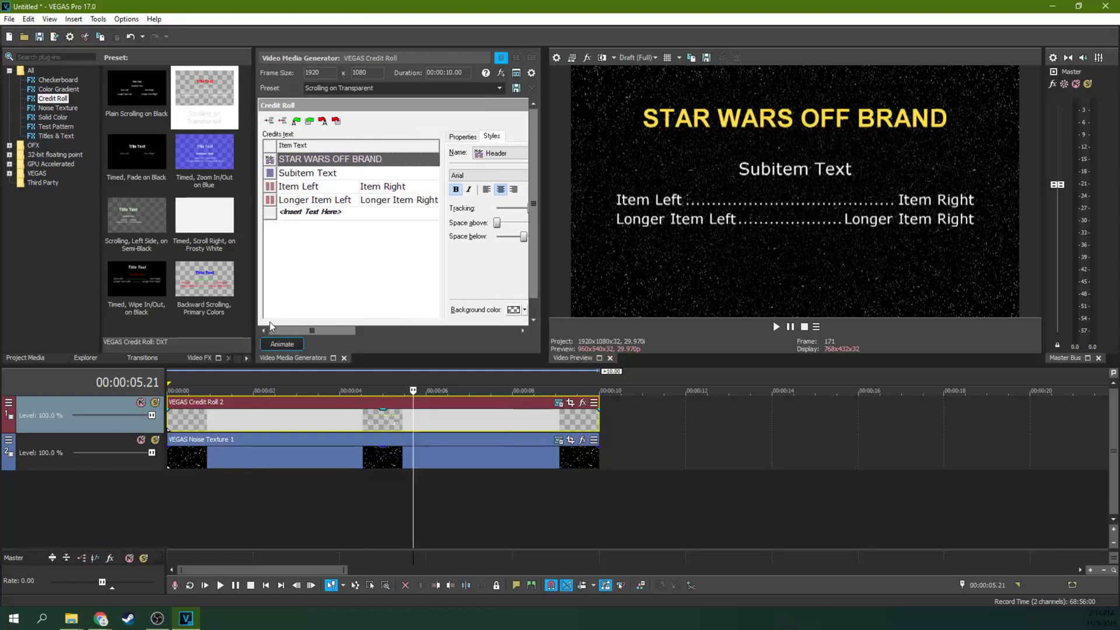
click(462, 136)
Convert the Item Left and Longer Item Left rows to Single Item lines
click(493, 137)
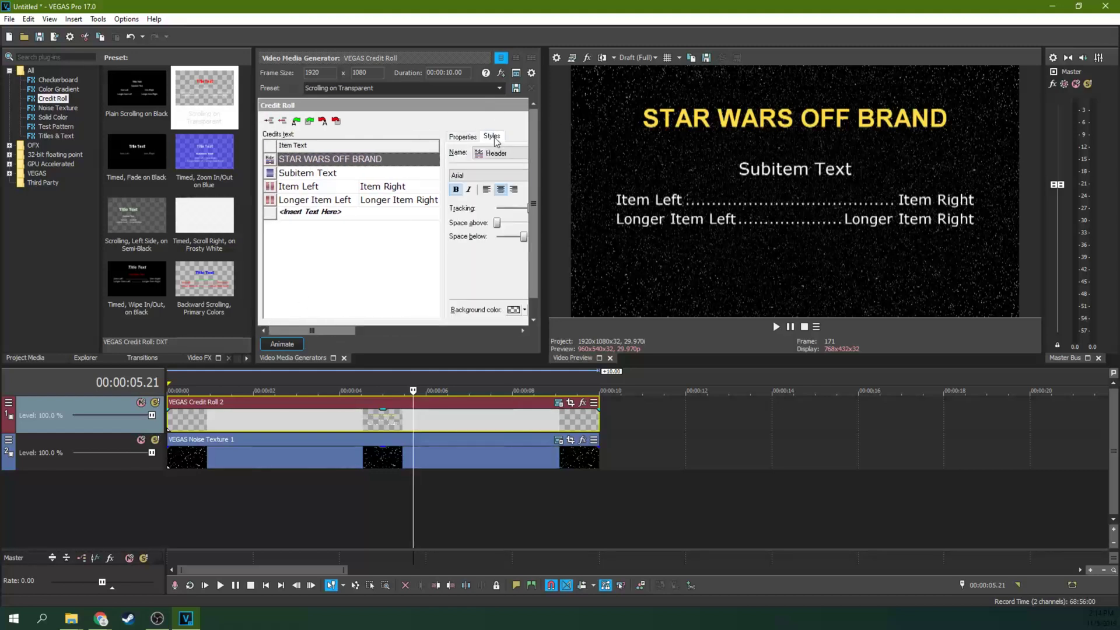
click(321, 174)
click(268, 190)
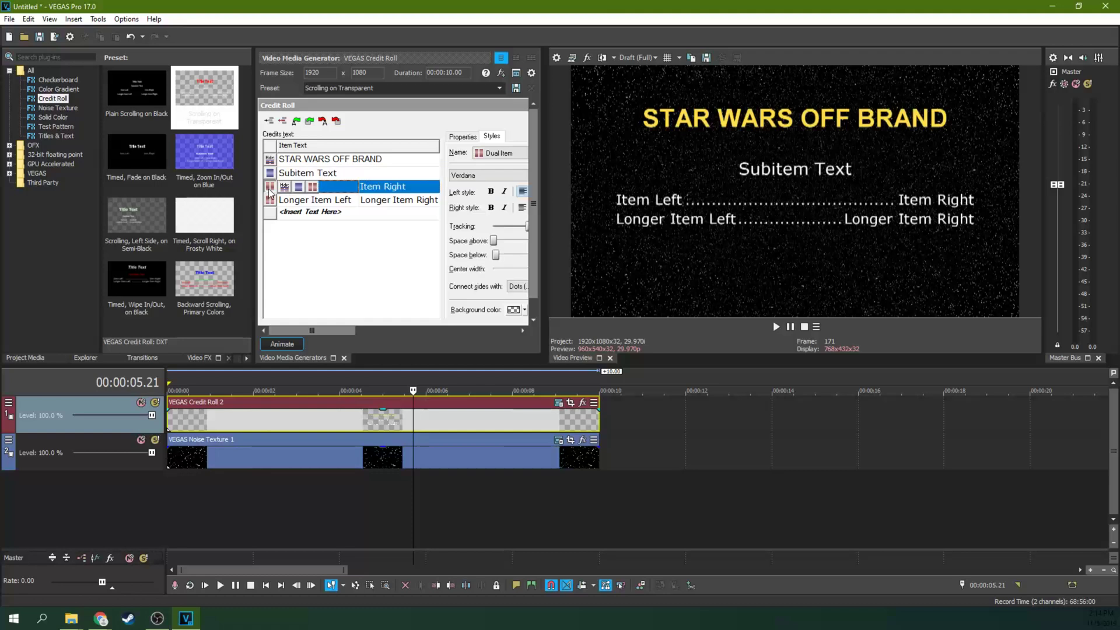
click(275, 192)
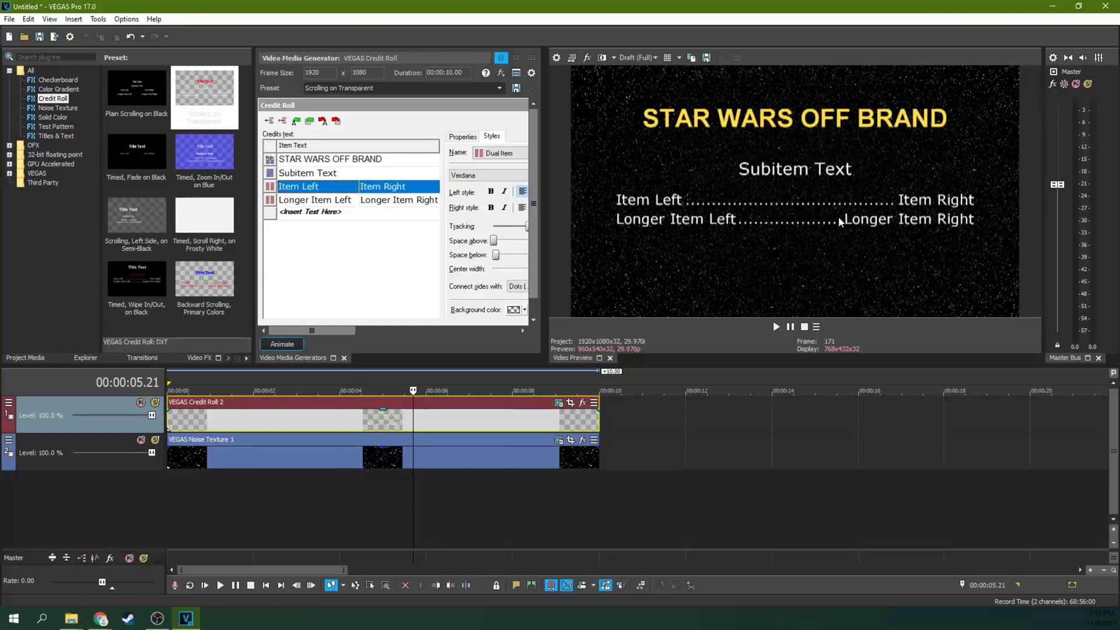
click(270, 186)
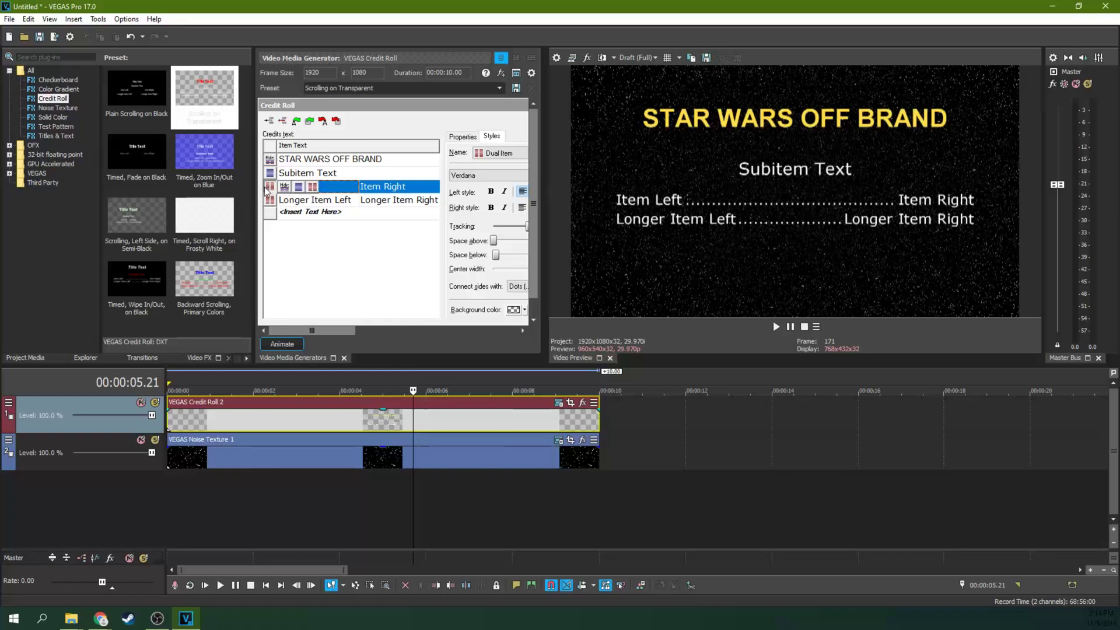
click(296, 188)
click(270, 200)
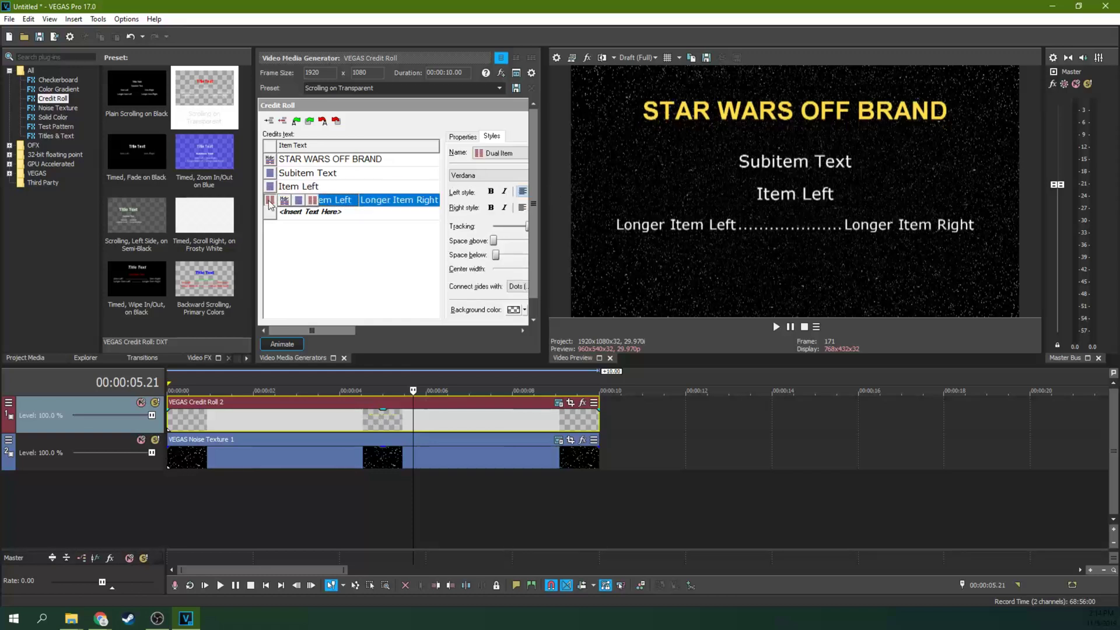
click(297, 200)
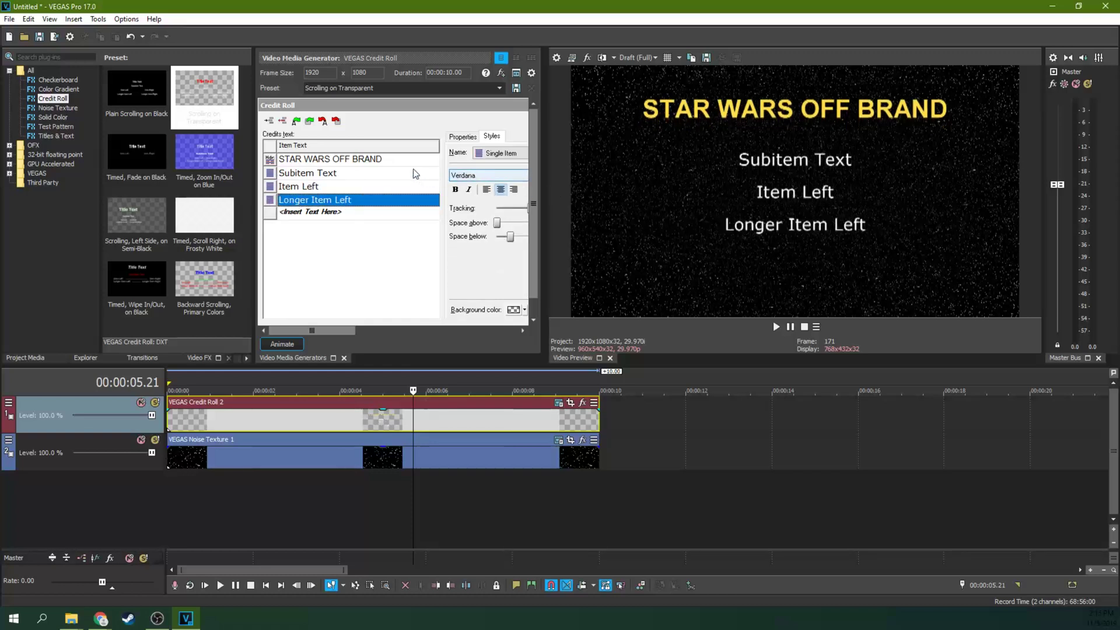
Replace the Subitem Text with 'this is a line of text' and reword the second line
click(359, 173)
click(362, 173)
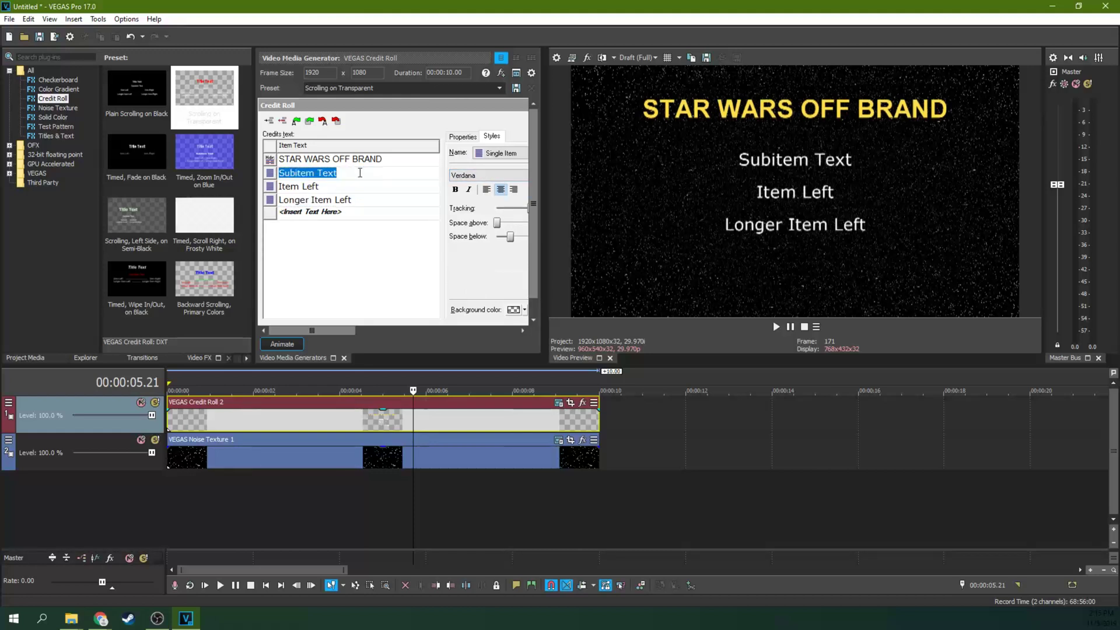
text(this is a line of tex)
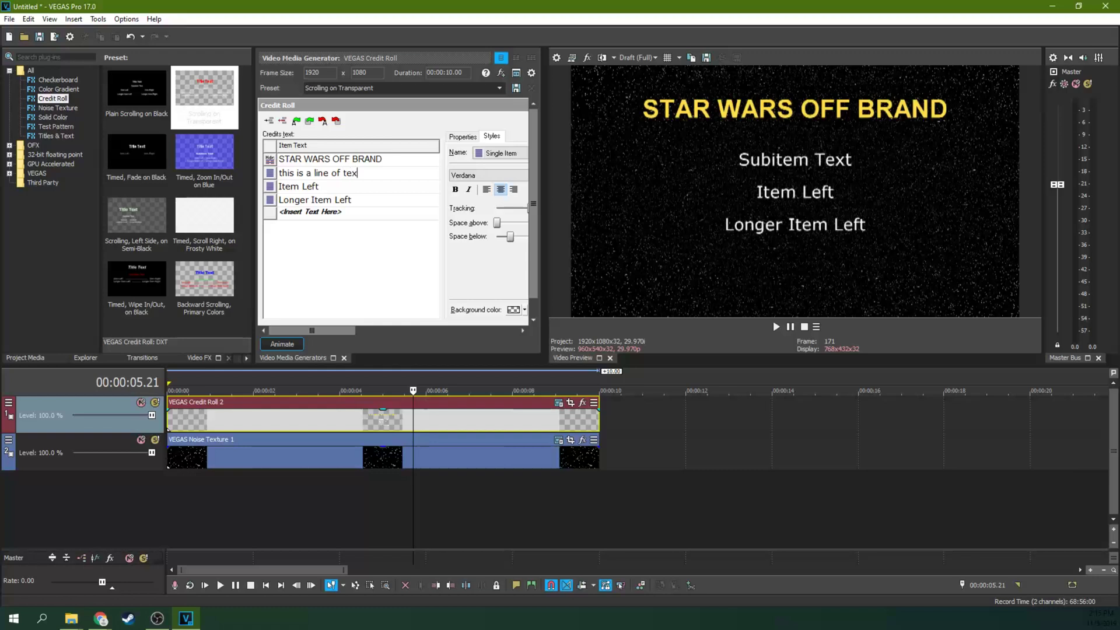
text(t)
click(333, 188)
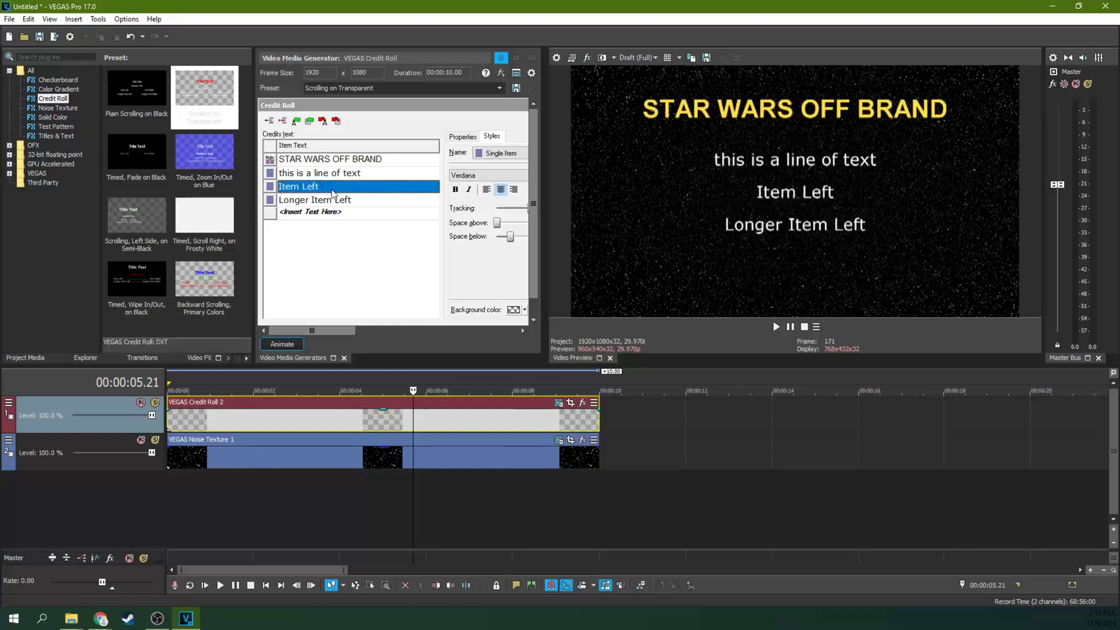
click(331, 189)
text(this too is also a line of text)
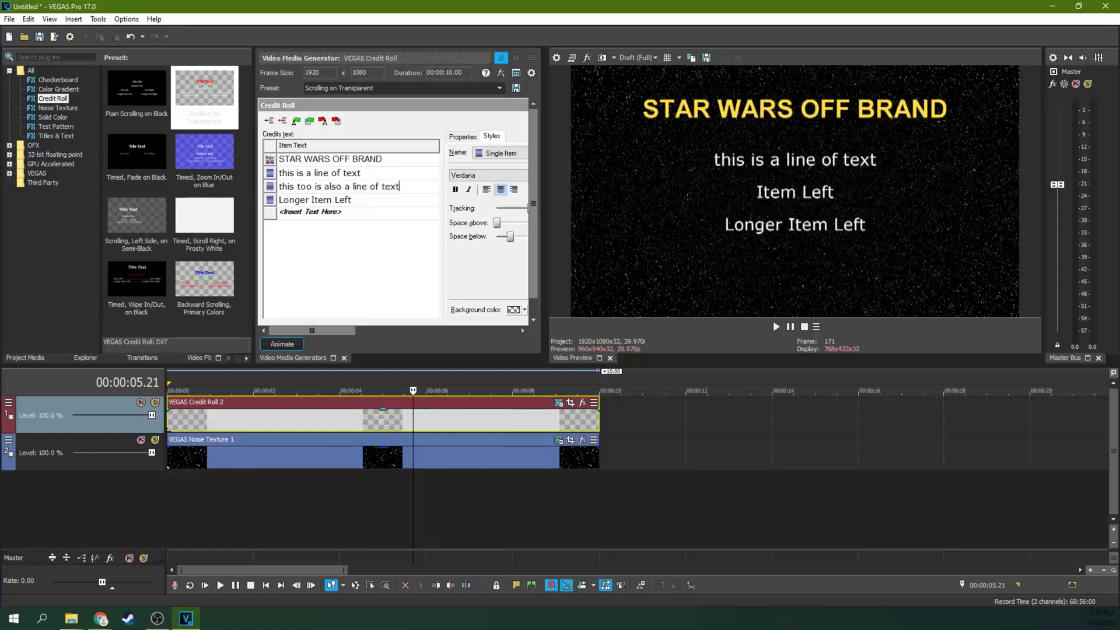
click(359, 203)
Replace the Longer Item Left wording with 'and this here is a line of text'
click(359, 202)
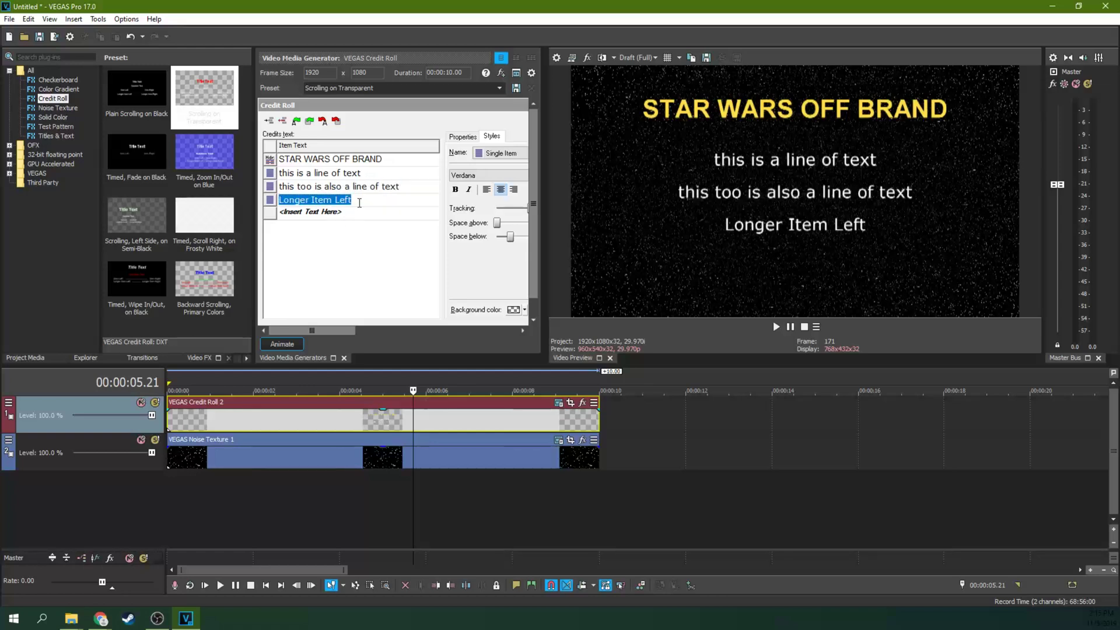
double_click(360, 203)
key(End)
key(ctrl+shift+Left)
key(ctrl+shift+Left)
key(ctrl+shift+Left)
key(BackSpace)
text(and t)
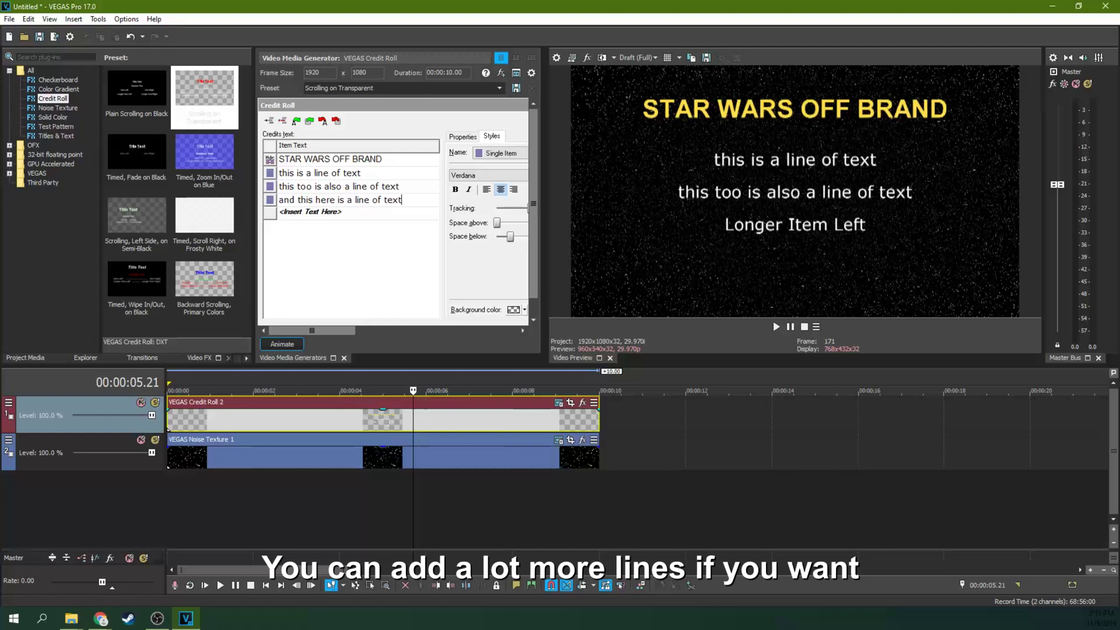
key(Return)
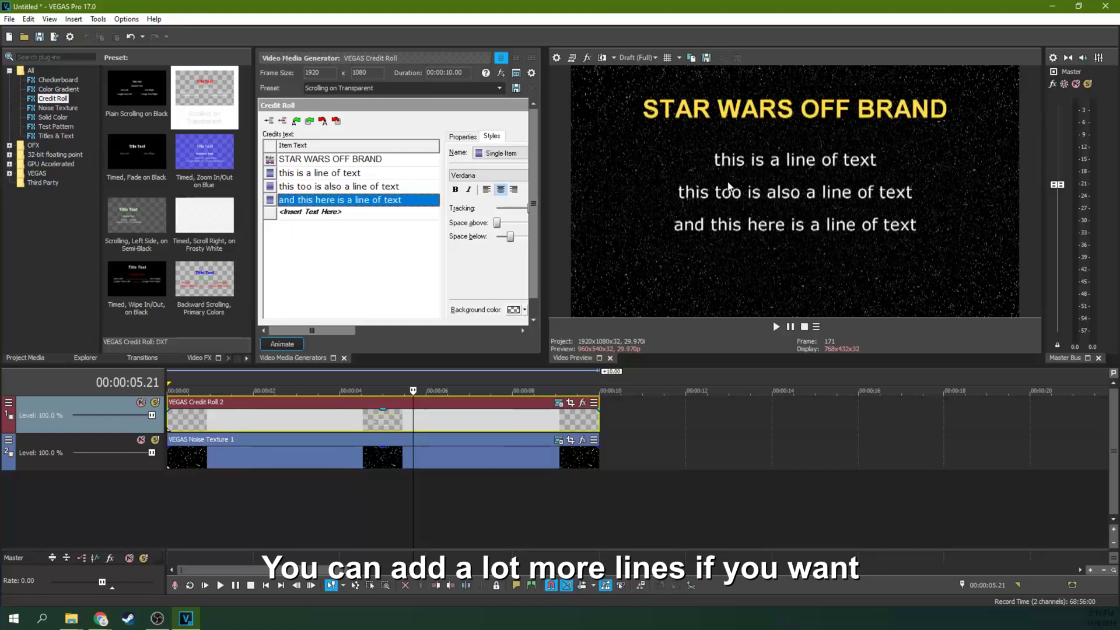
drag(342, 328, 503, 330)
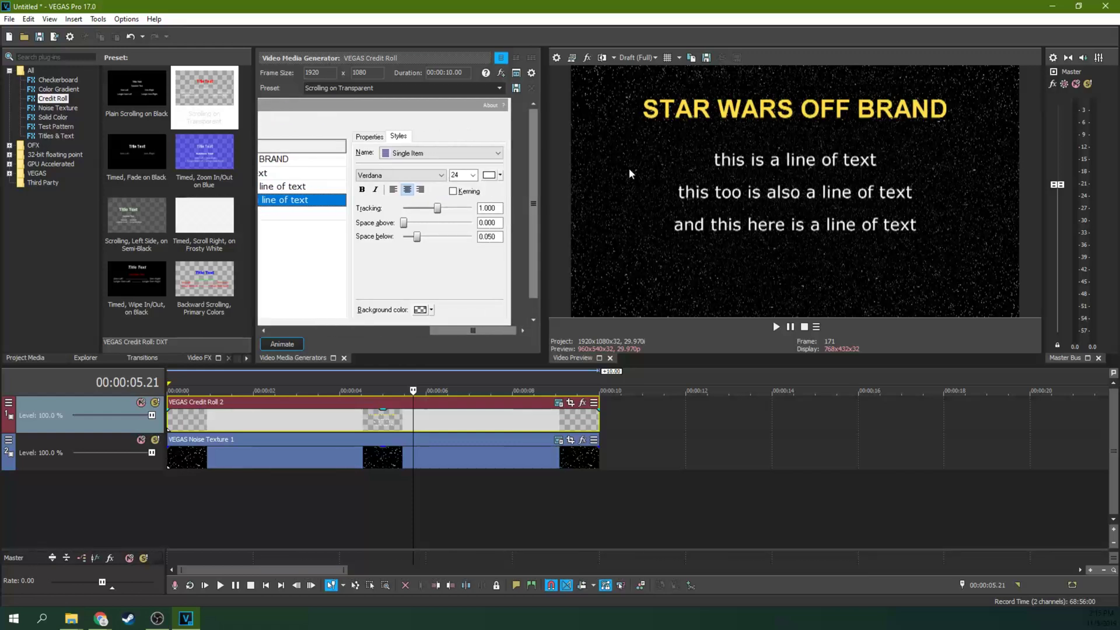
Select the STAR WARS OFF BRAND header and set its font to Star Jedi
click(369, 138)
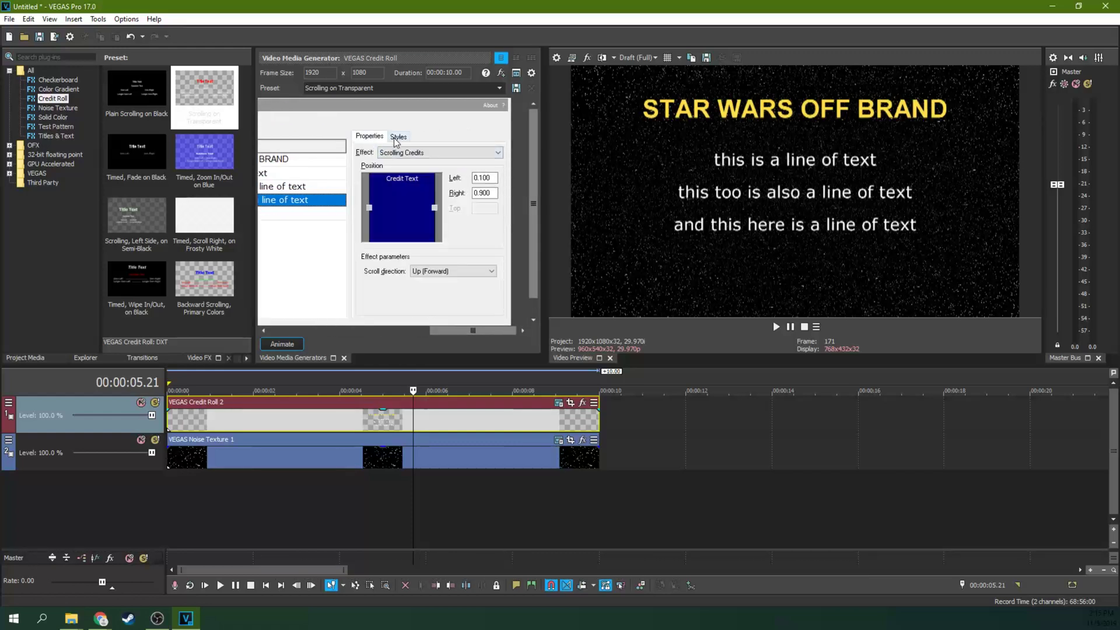
click(397, 138)
drag(442, 330, 300, 328)
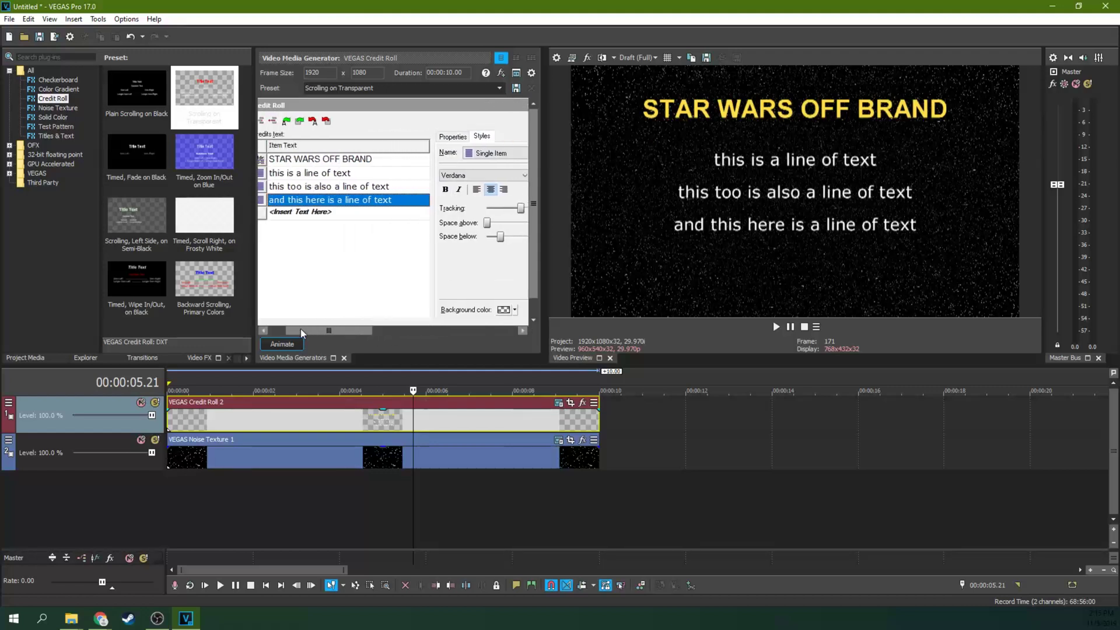
click(305, 160)
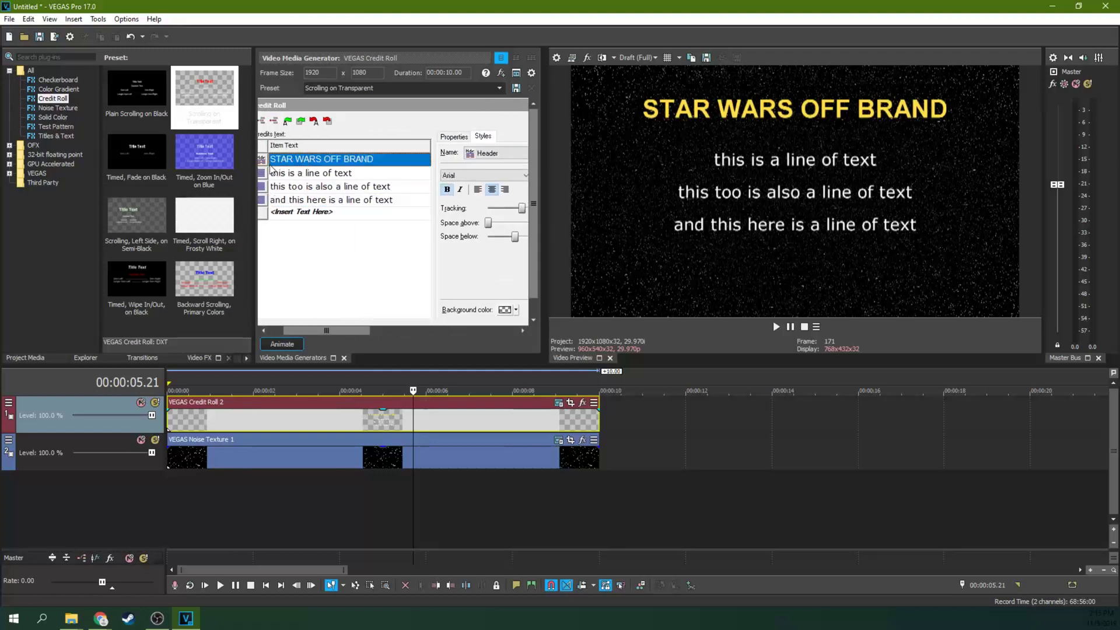
drag(345, 327, 494, 328)
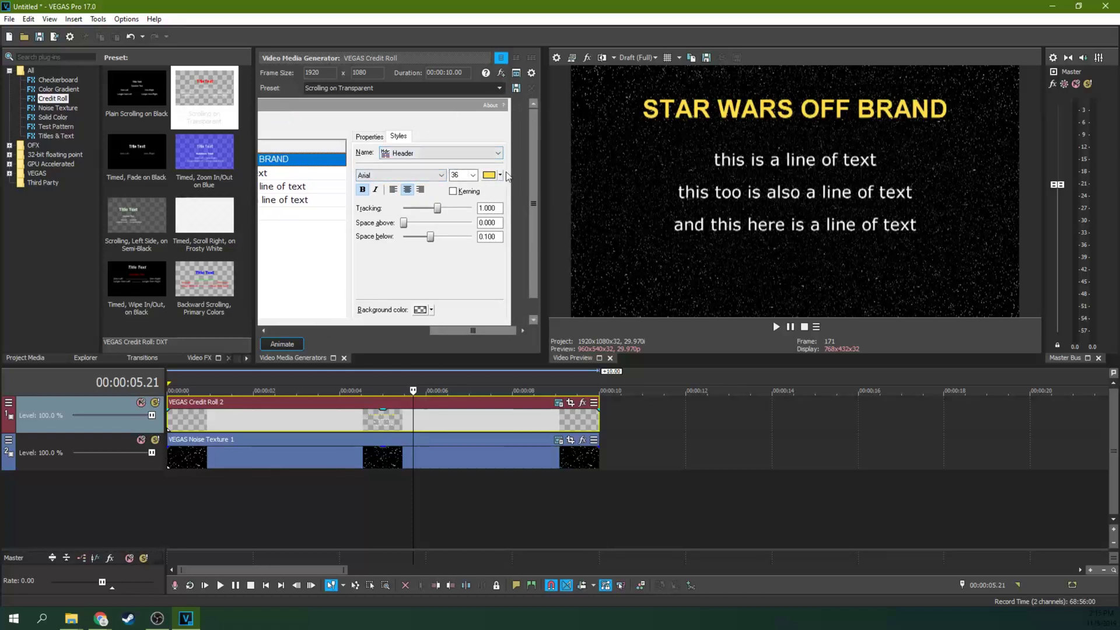
click(441, 175)
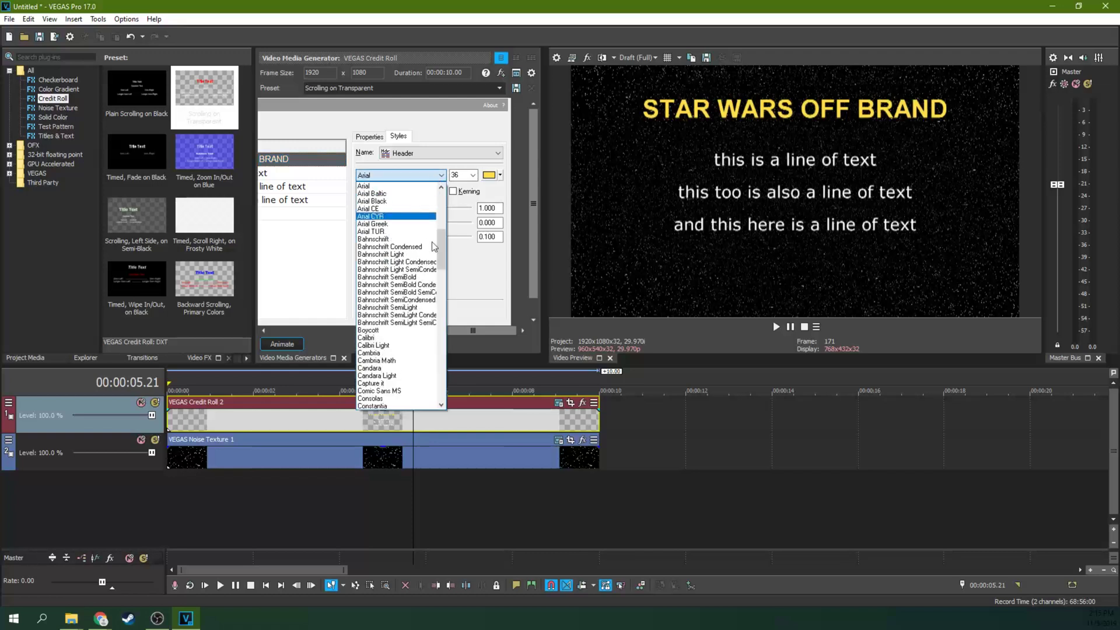
scroll(434, 246, down, 12)
drag(441, 303, 439, 390)
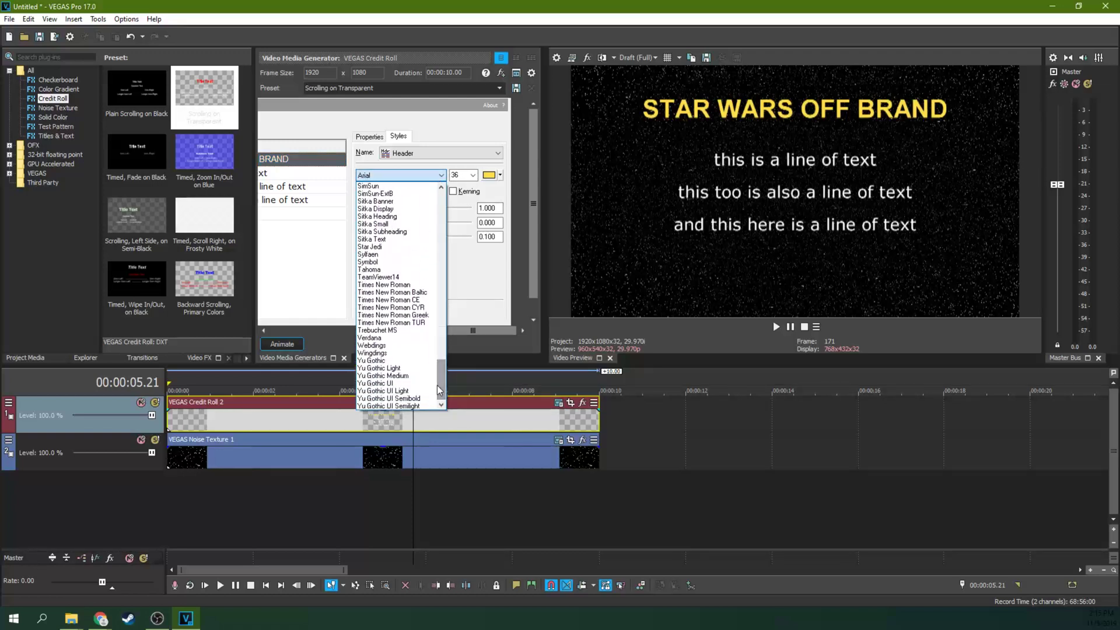
click(385, 247)
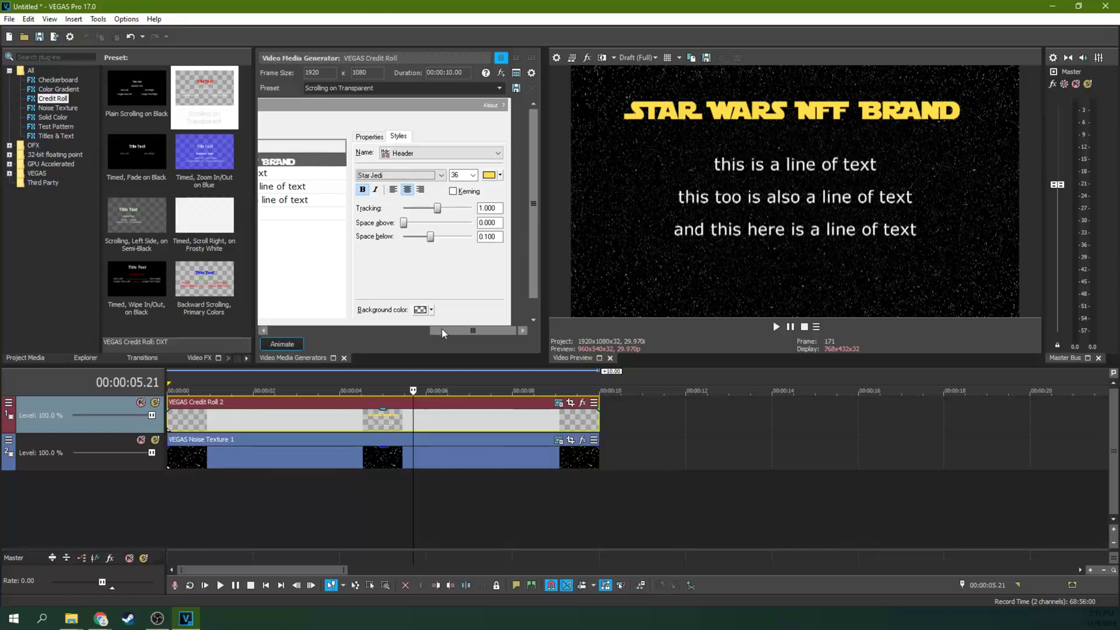
drag(442, 328, 286, 328)
Retype the first letter of OFF as O so the header reads correctly
double_click(340, 165)
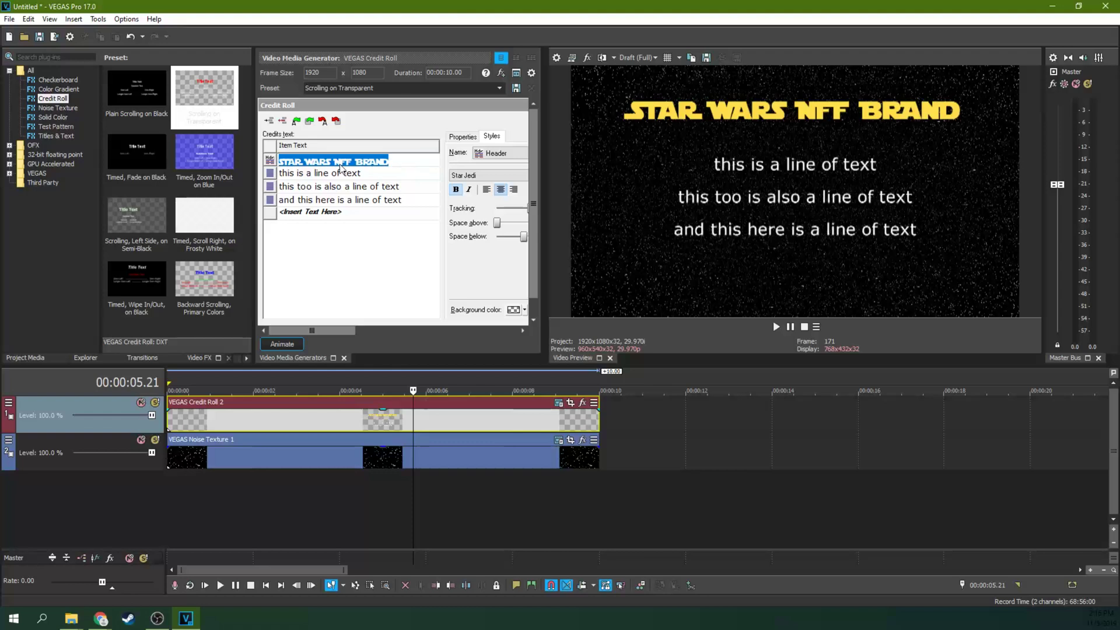
click(340, 163)
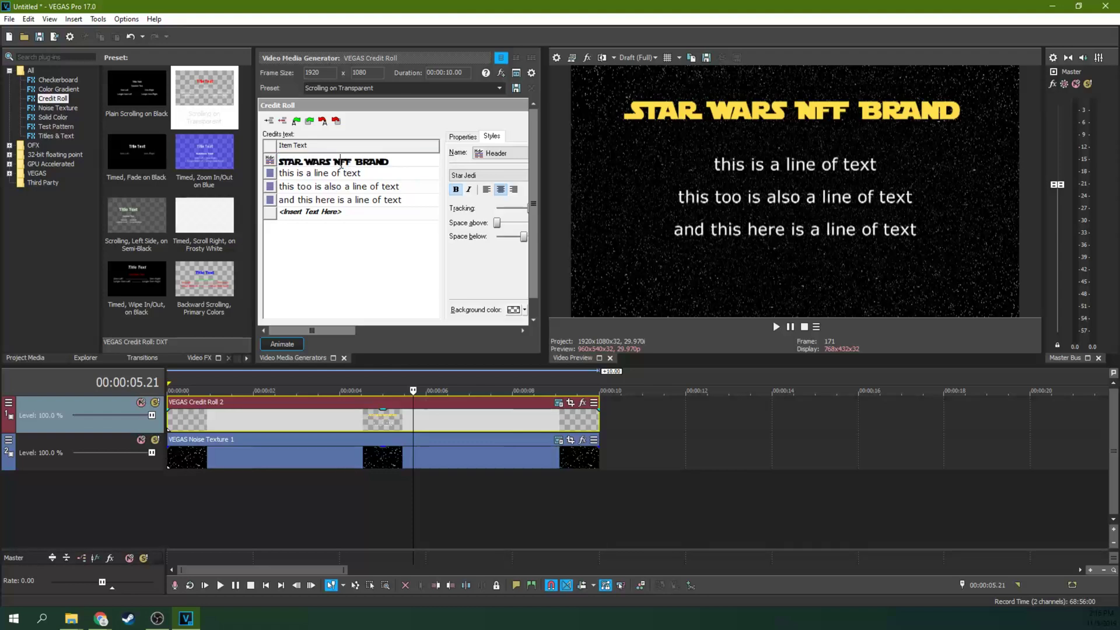
key(BackSpace)
text(O)
click(381, 187)
click(374, 177)
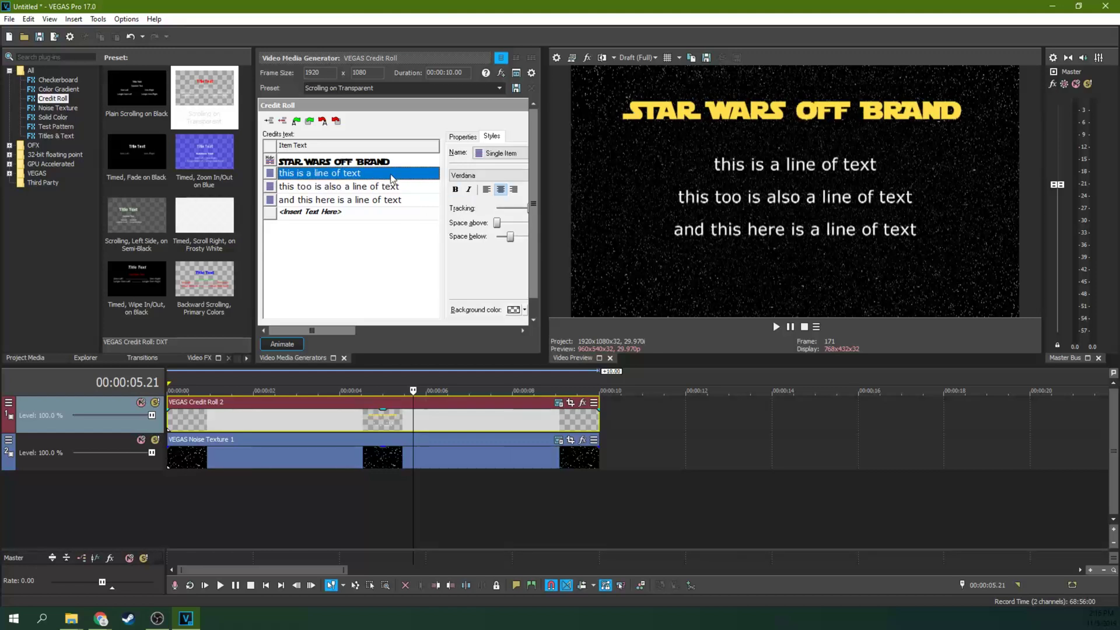
Eyedrop the title's yellow (RGB 255,223,75) onto the three Verdana body lines
click(390, 178)
click(392, 174)
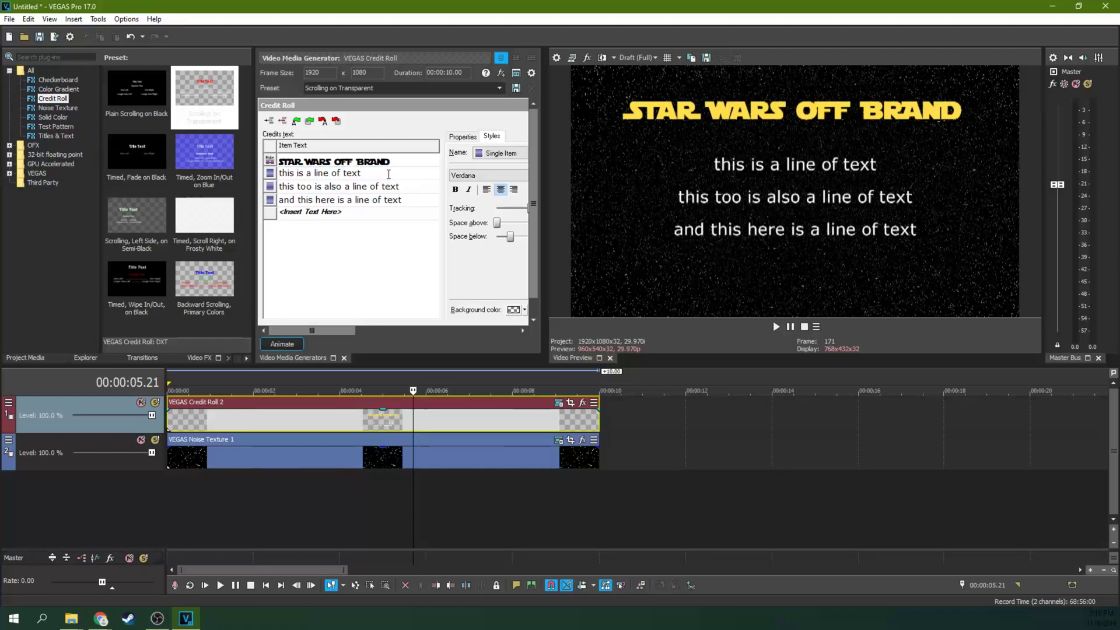
drag(338, 330, 477, 314)
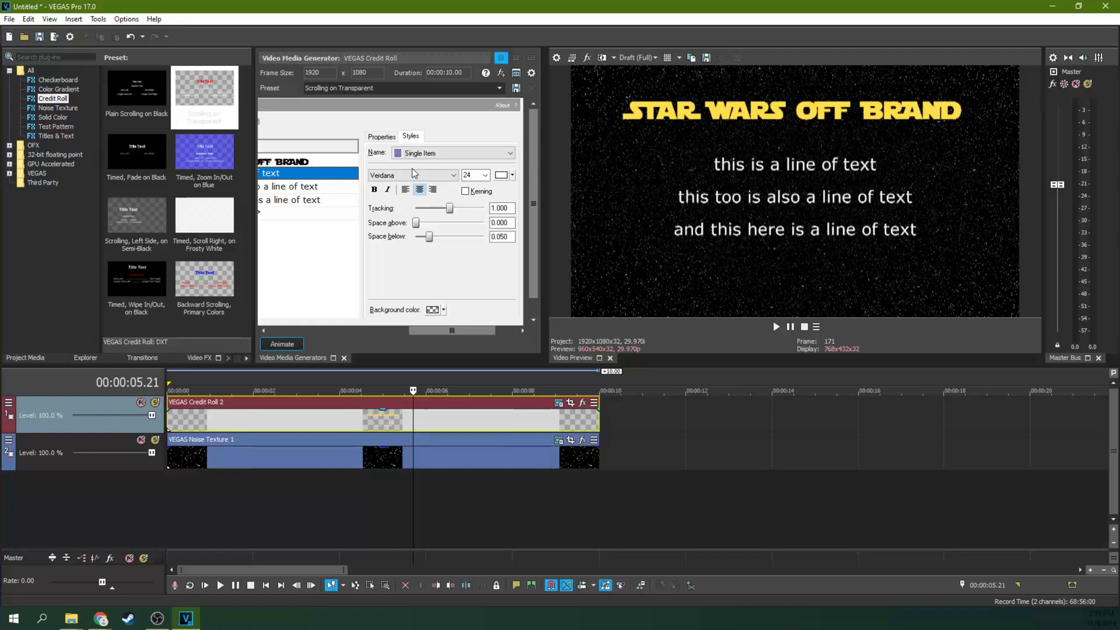
click(453, 175)
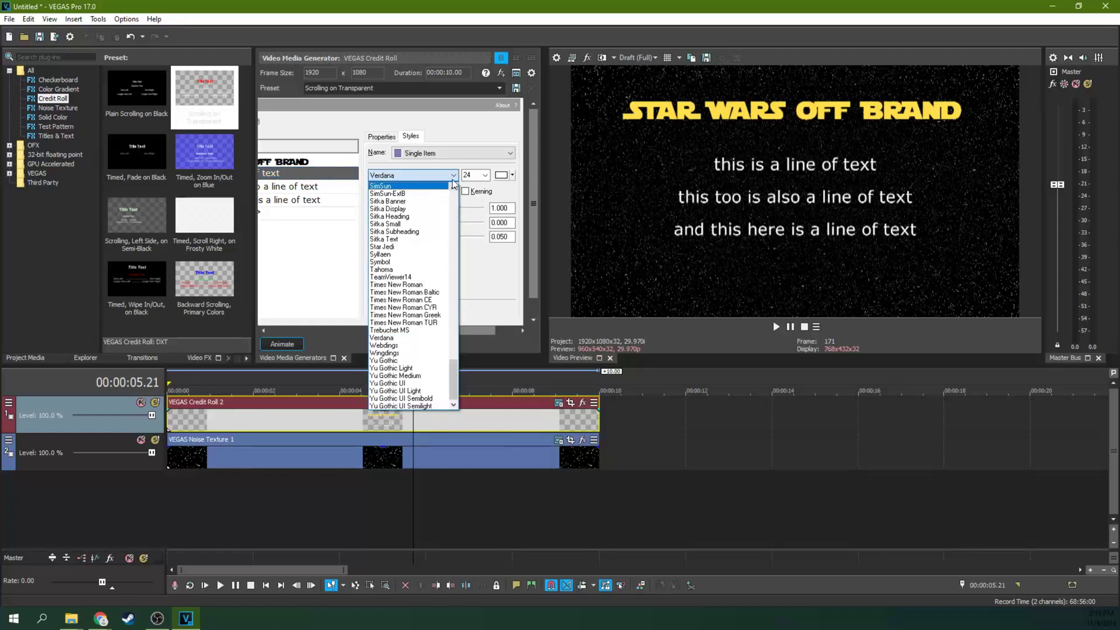
click(454, 177)
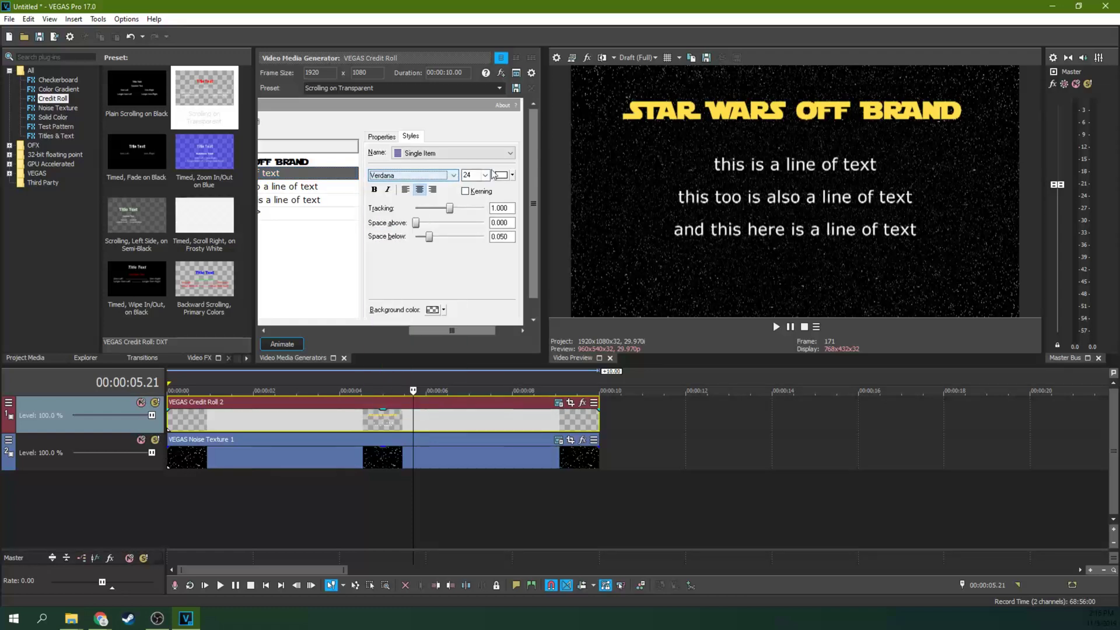
click(512, 175)
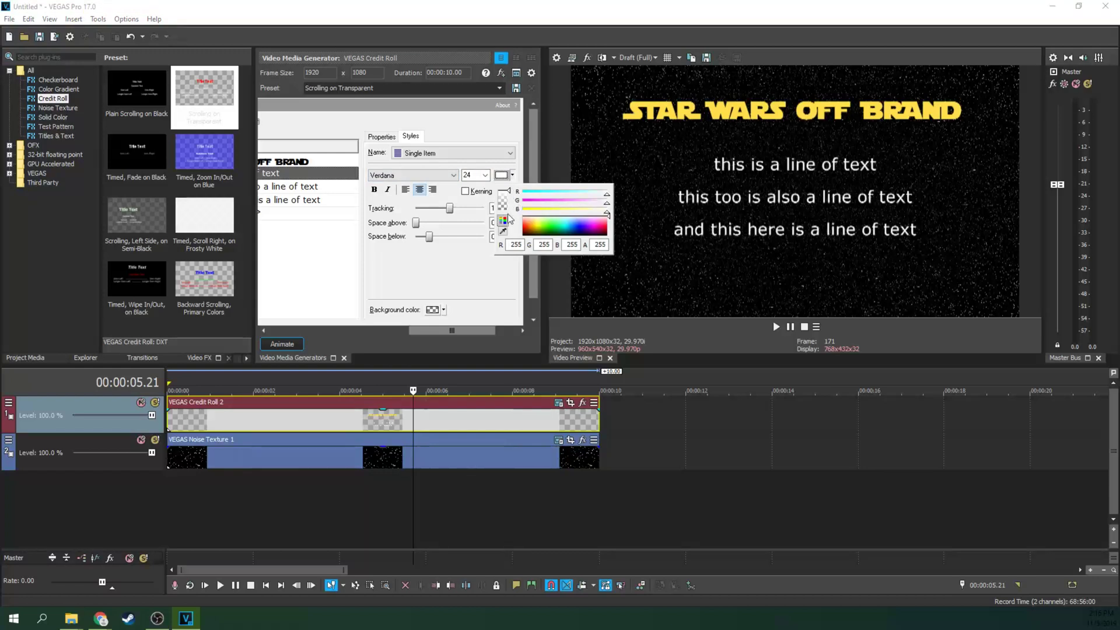
click(655, 111)
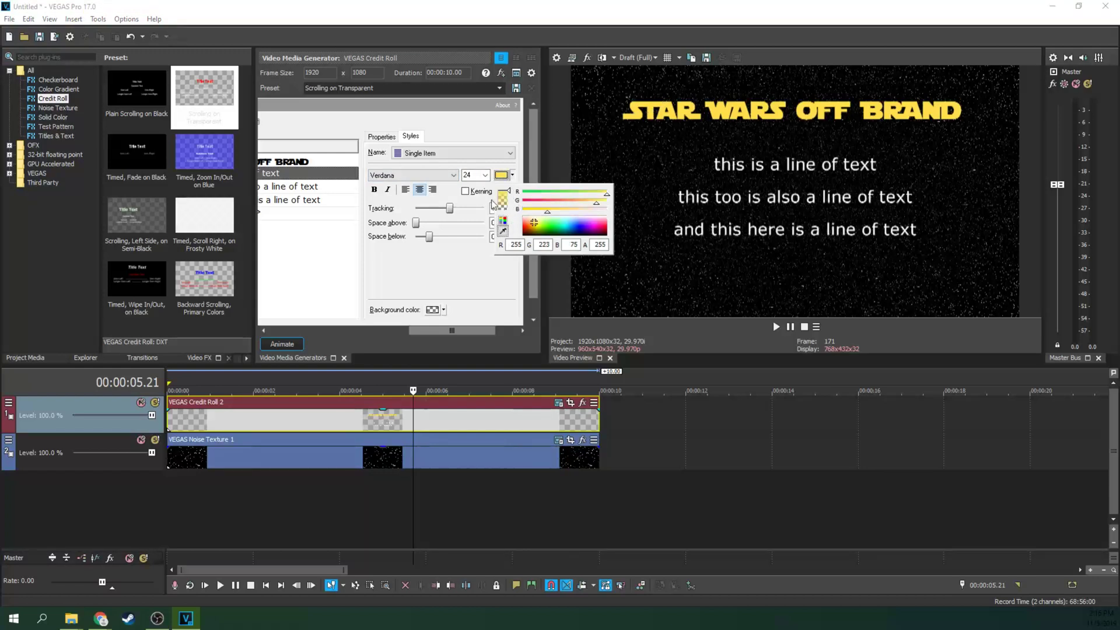
click(296, 241)
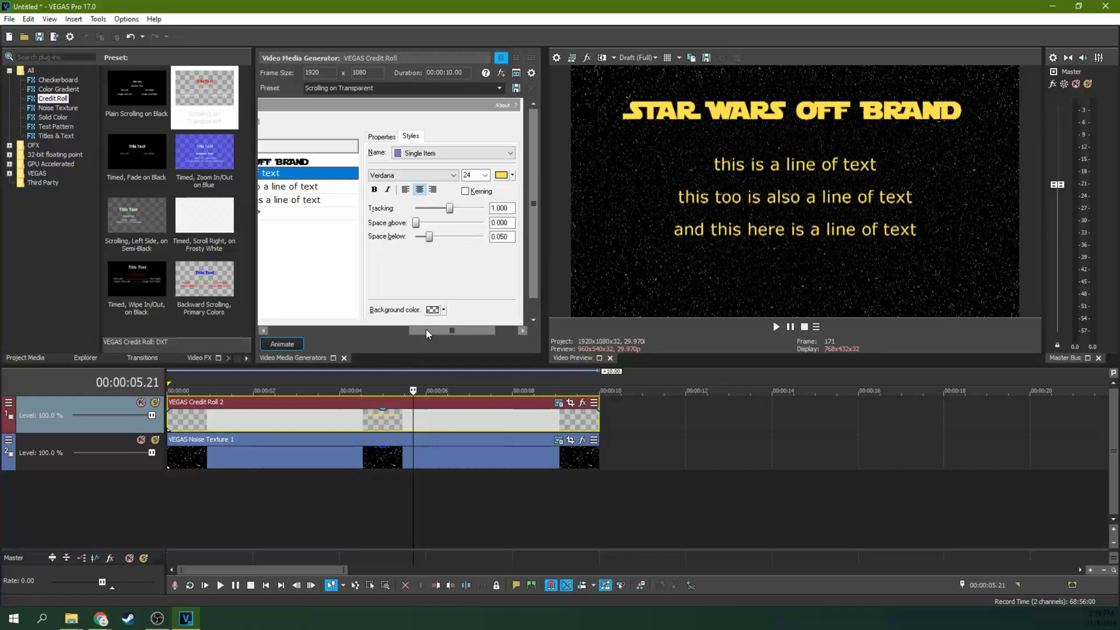
drag(426, 331, 285, 331)
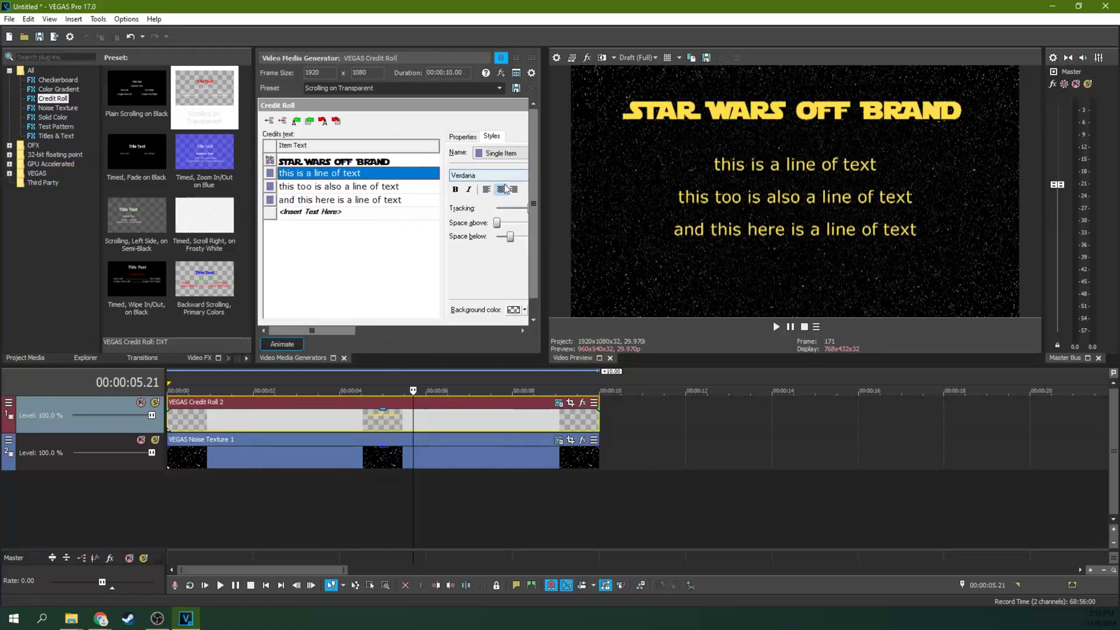
click(178, 431)
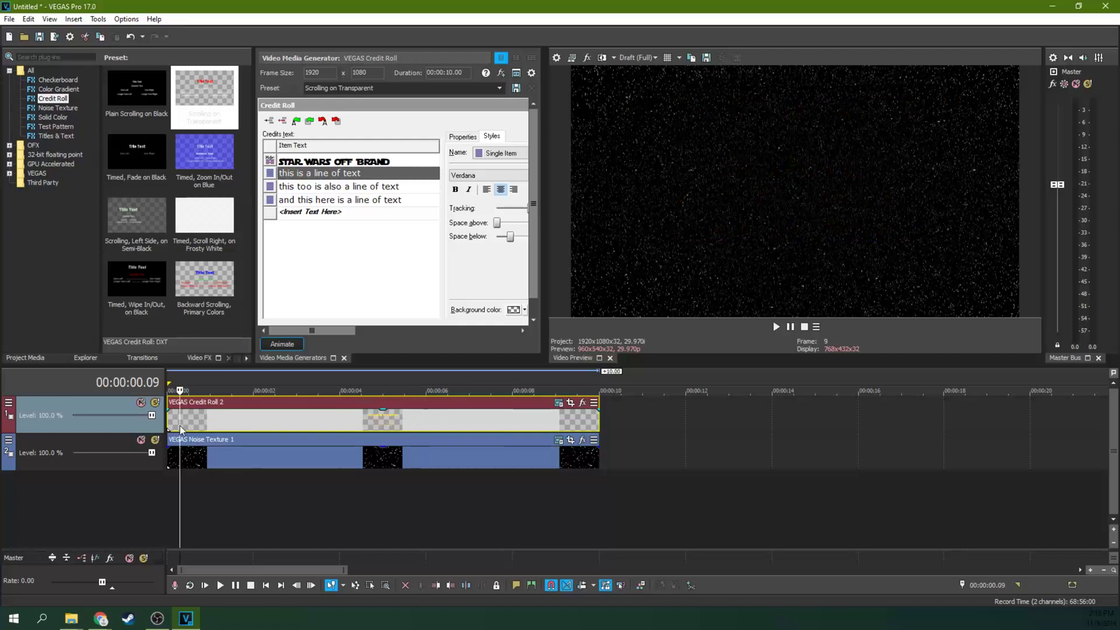
Play the yellow credit roll over the starfield from the start, then stop
key(space)
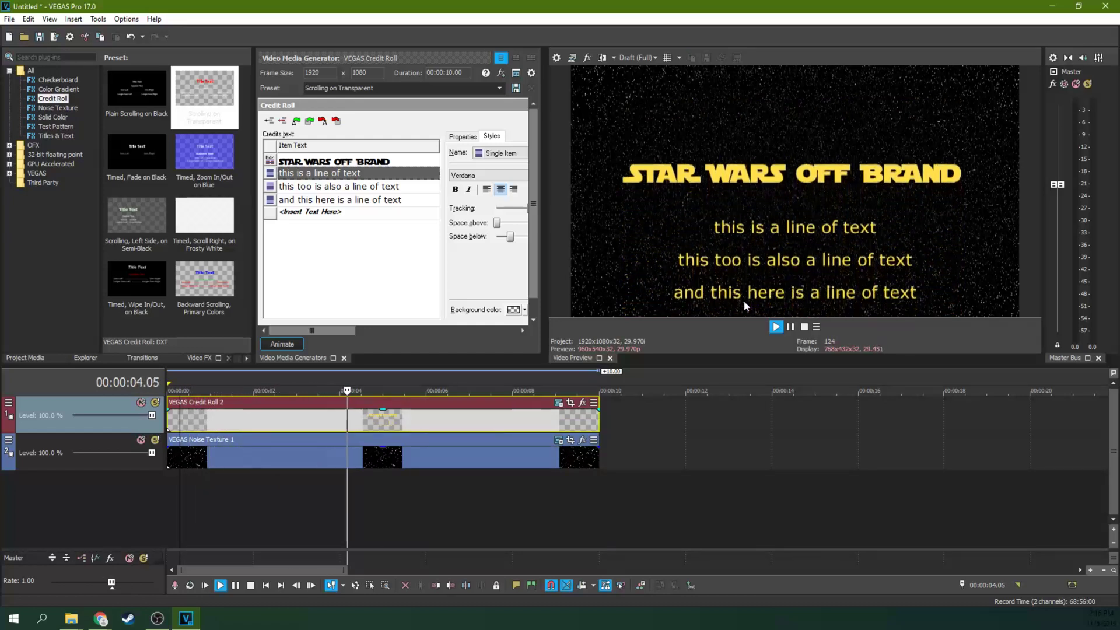
click(790, 327)
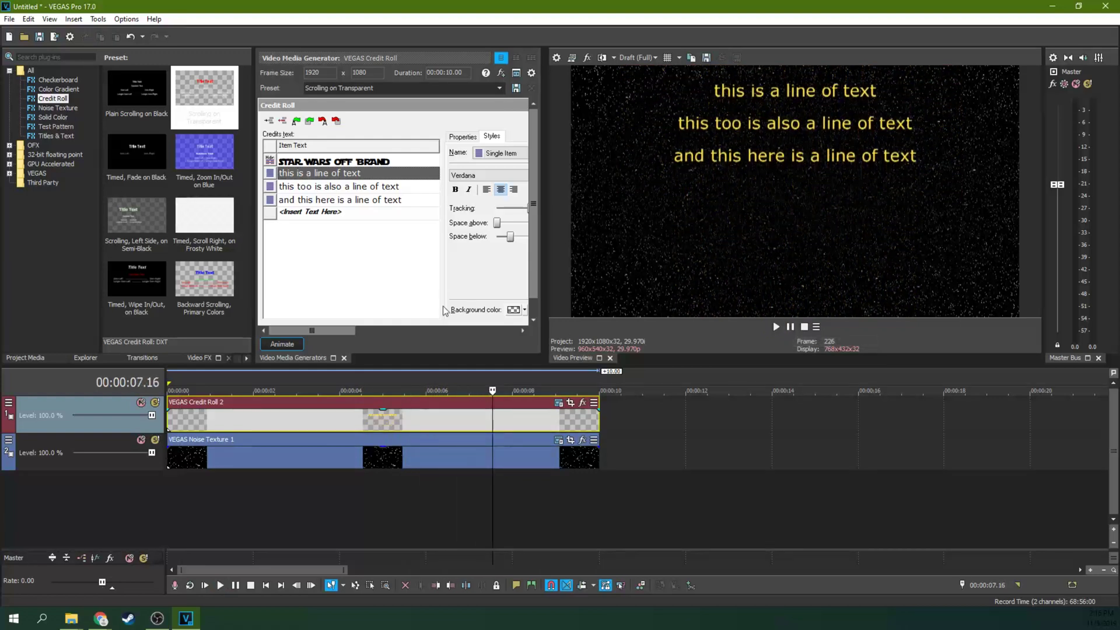
Set the credit-roll track to 3D Source Alpha, park at 5 seconds, and open Track Motion
click(10, 403)
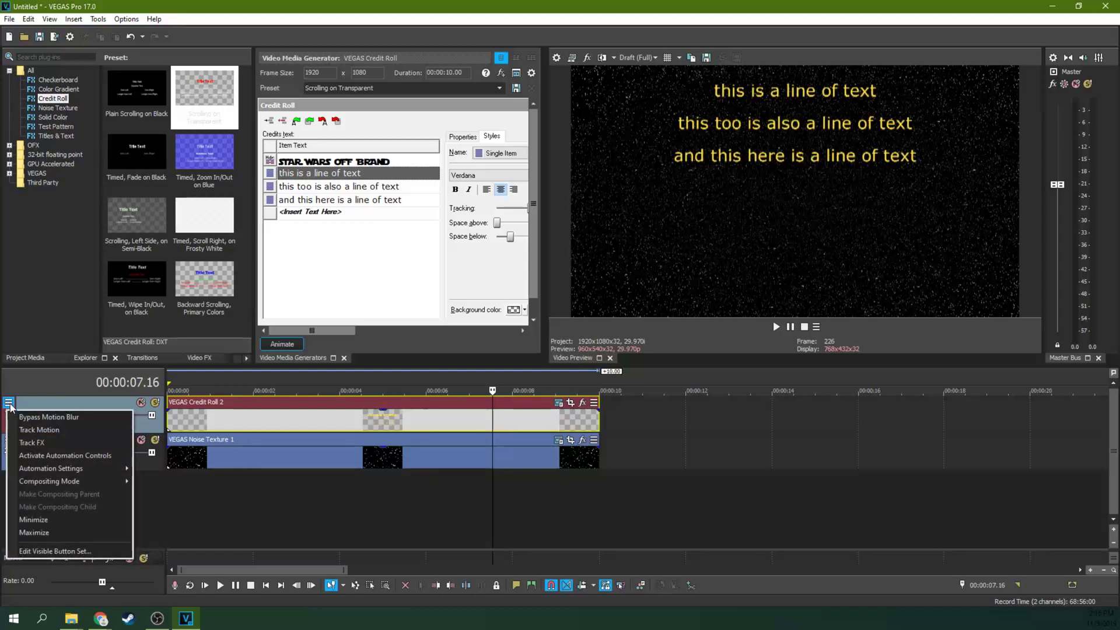
mouse_move(70, 481)
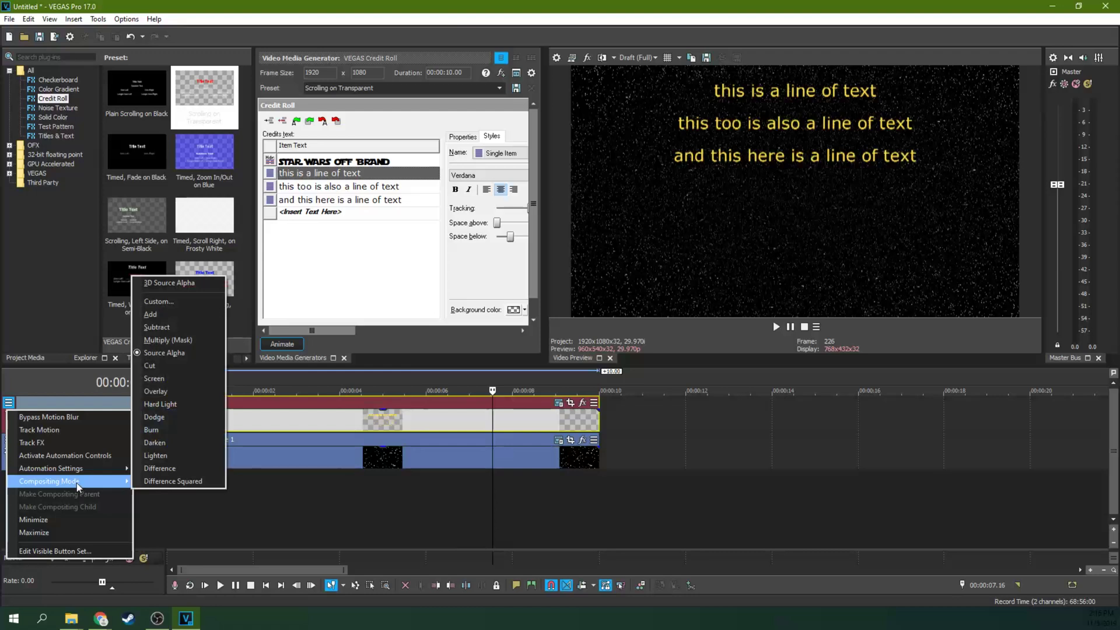
click(161, 283)
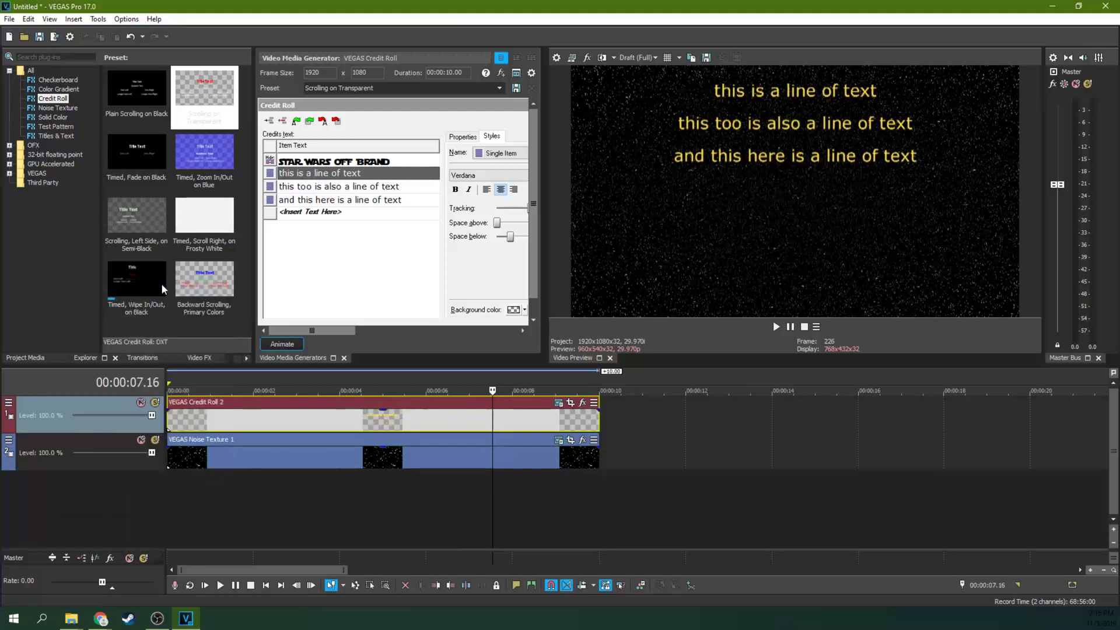
click(385, 417)
click(383, 418)
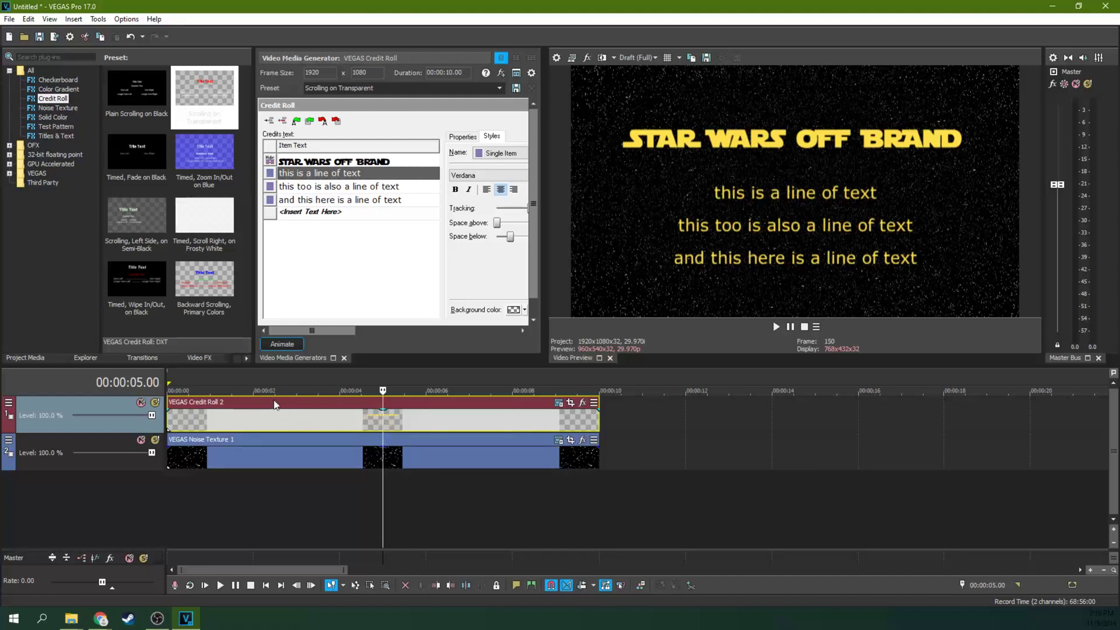
click(8, 403)
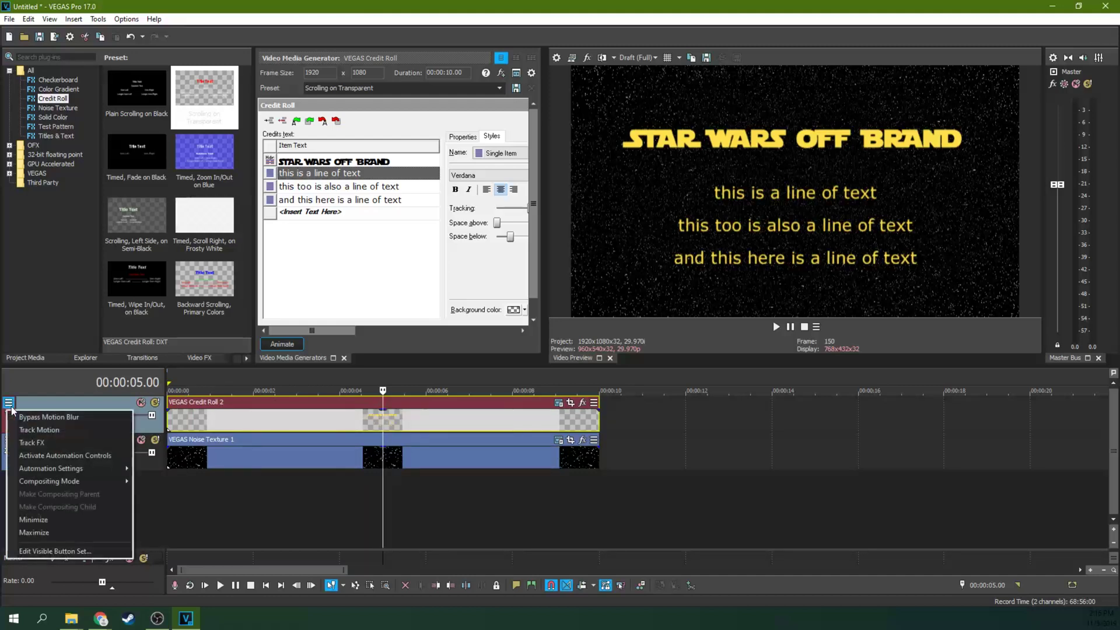
click(31, 429)
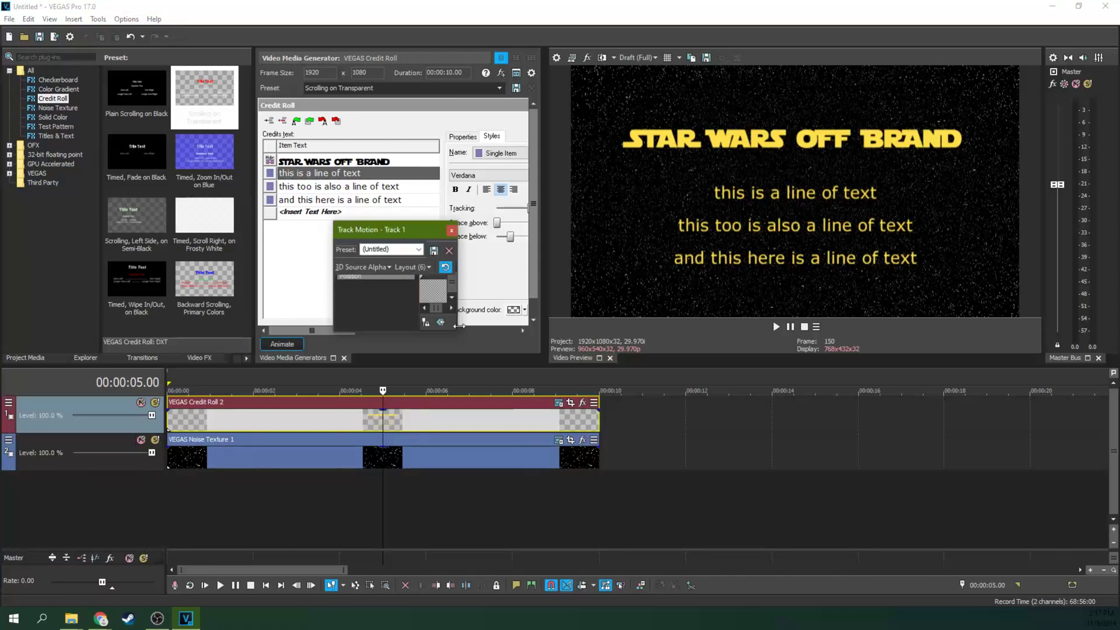
Enlarge the Track Motion window to show its views and values, and reposition it
drag(456, 325, 764, 326)
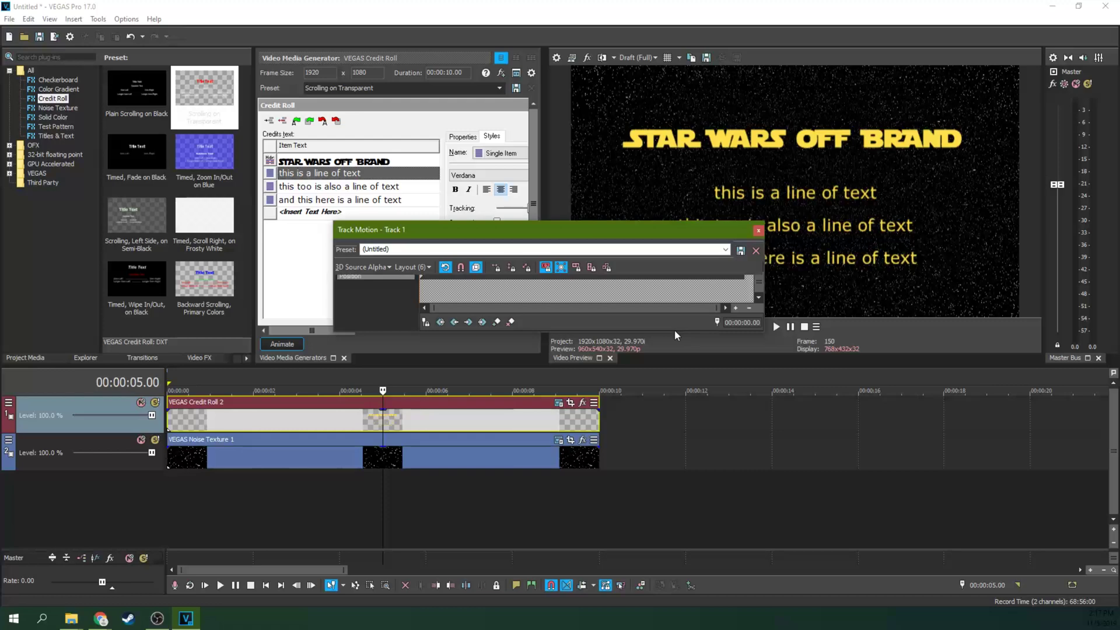
drag(674, 331, 681, 544)
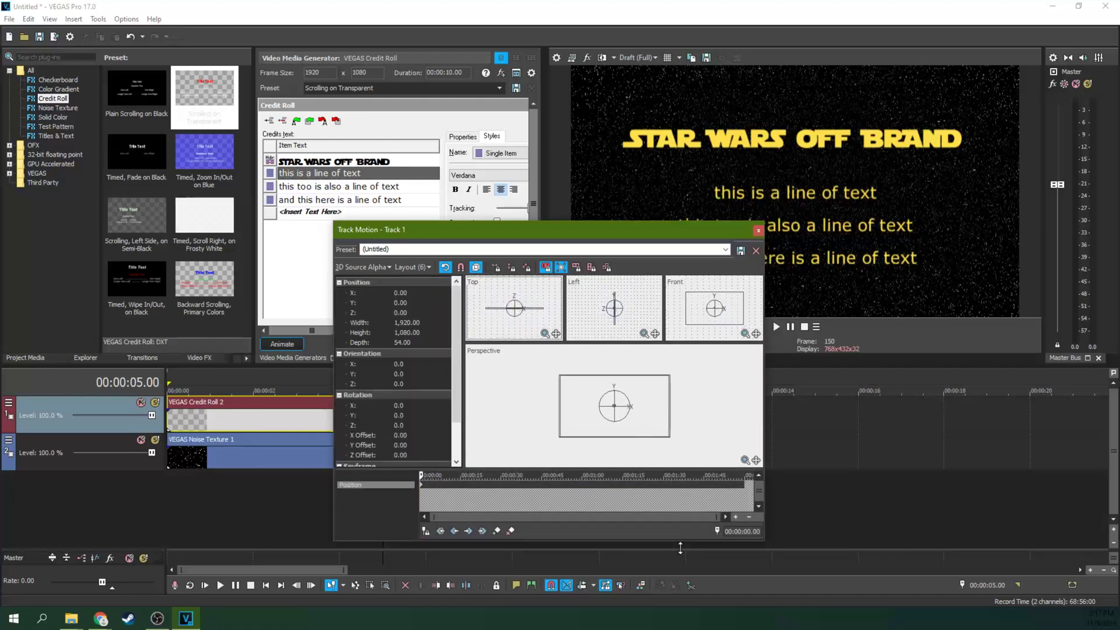
drag(632, 229, 384, 146)
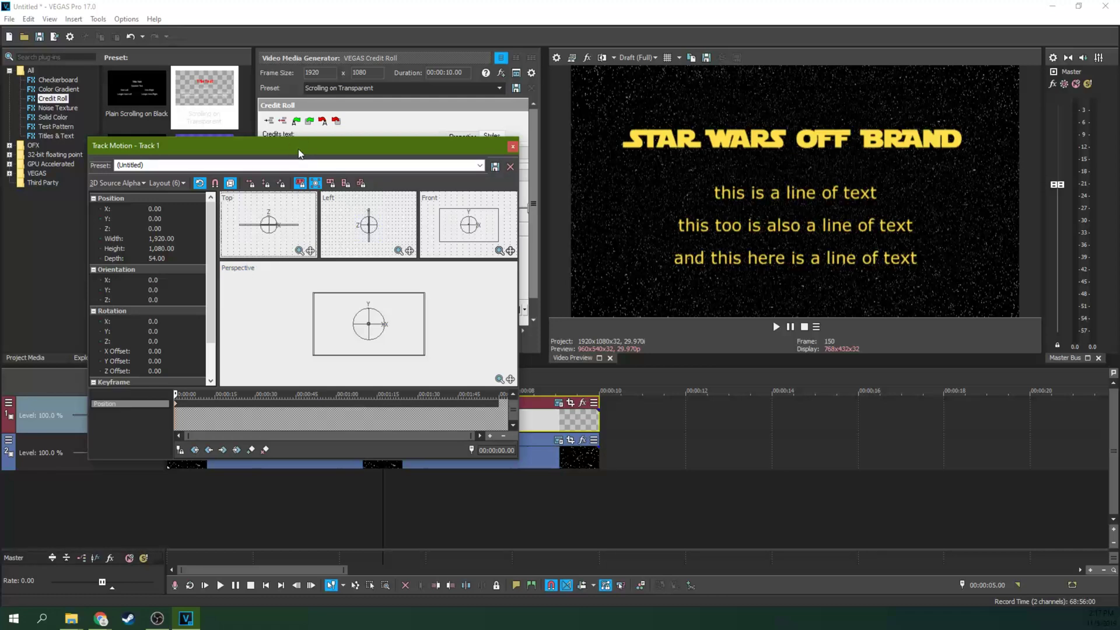
drag(299, 152, 348, 173)
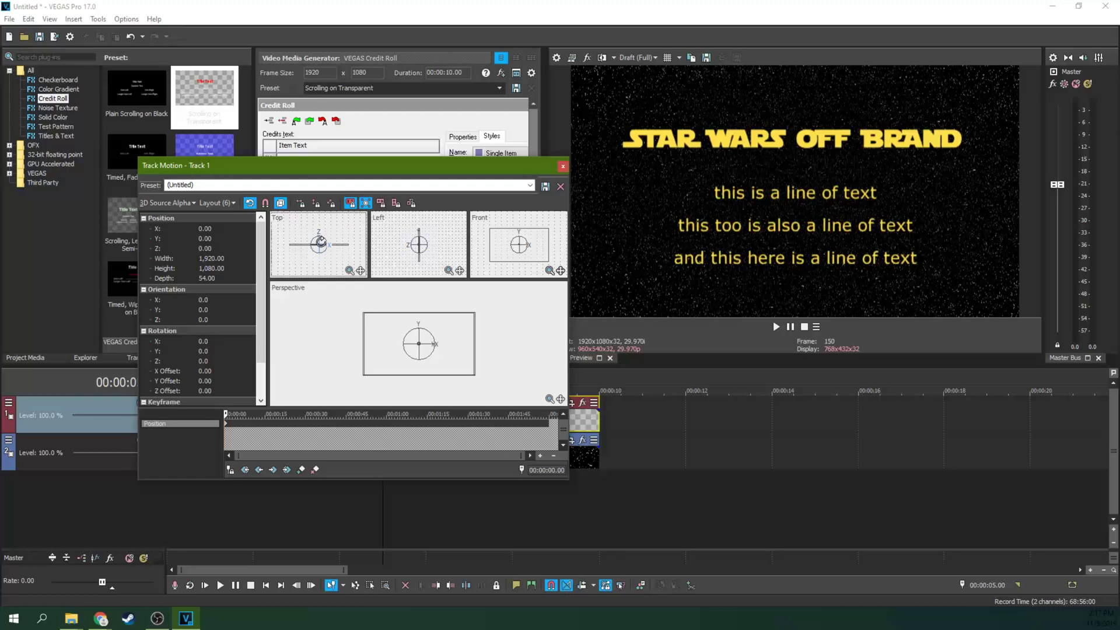
drag(318, 243, 318, 236)
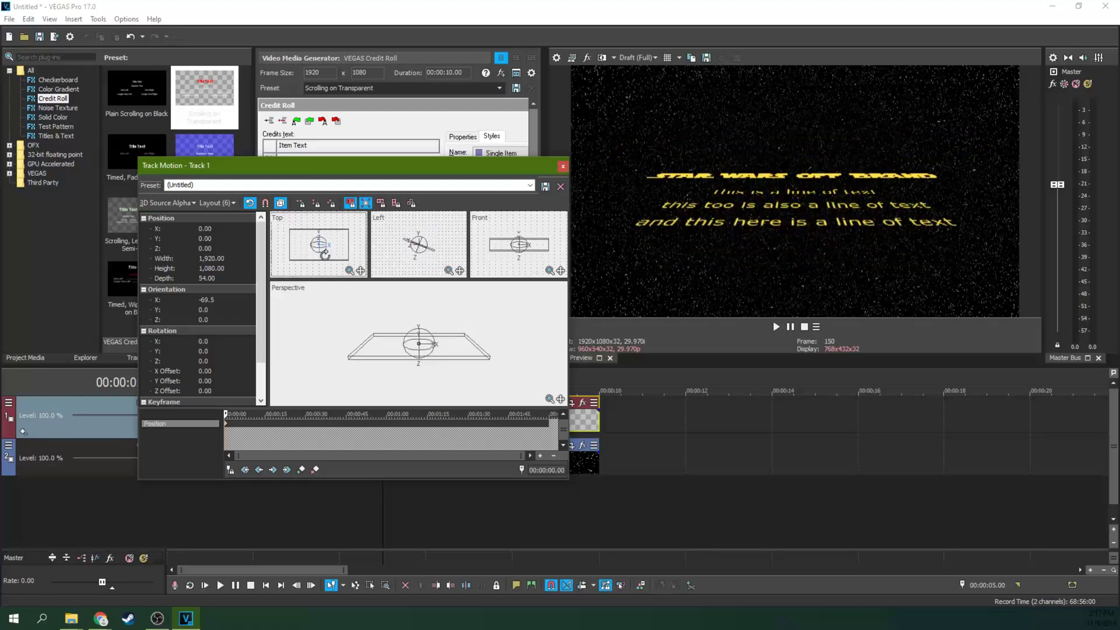
key(ctrl+z)
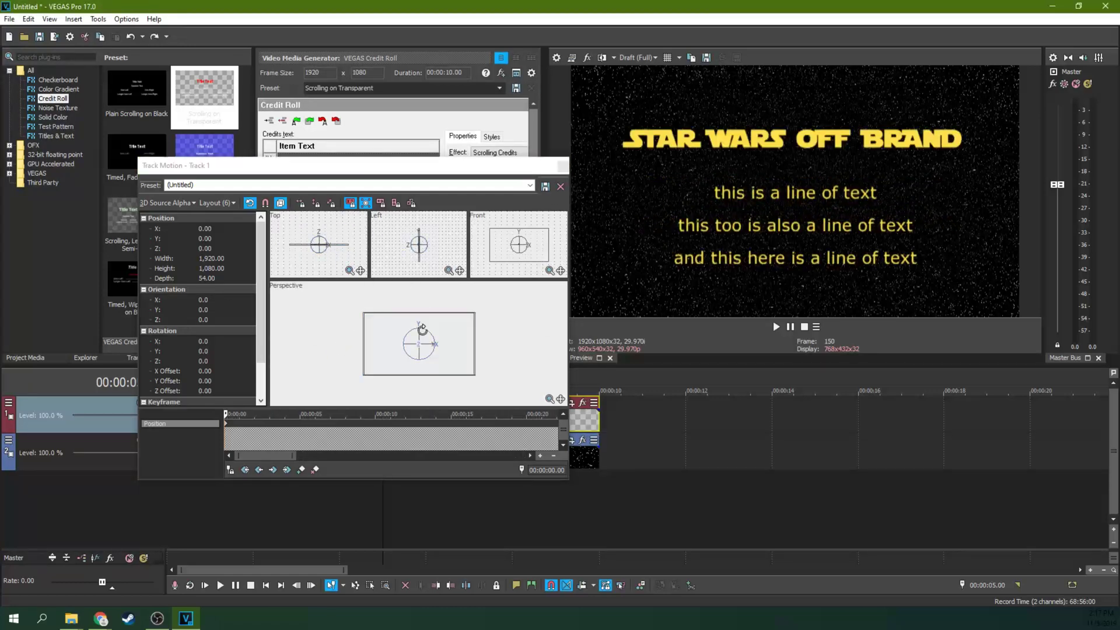
drag(425, 328, 518, 248)
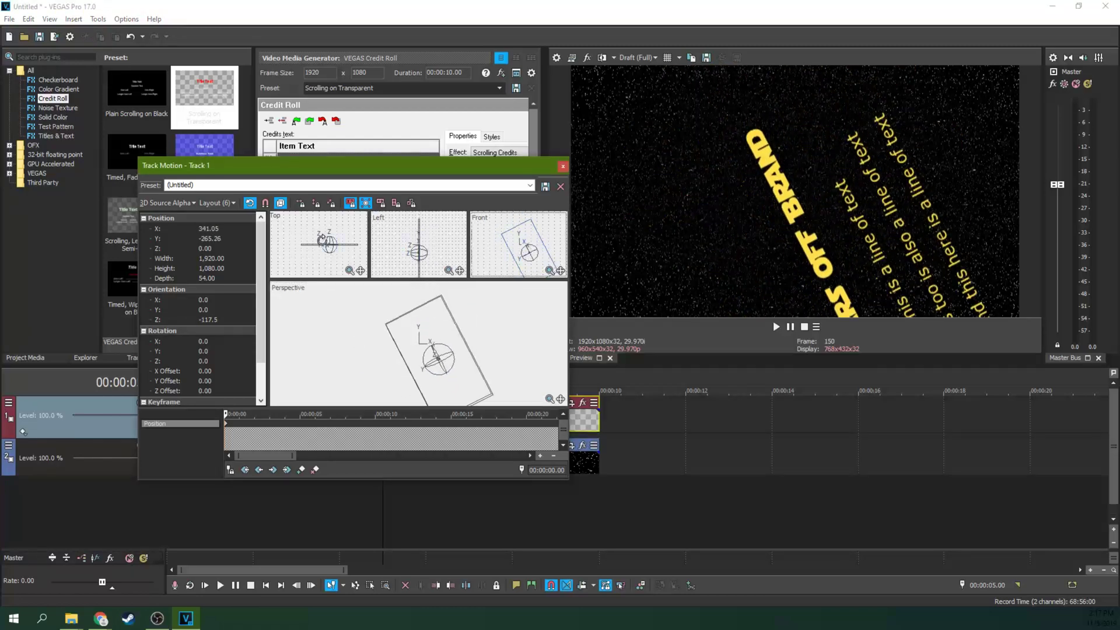
drag(335, 245, 334, 258)
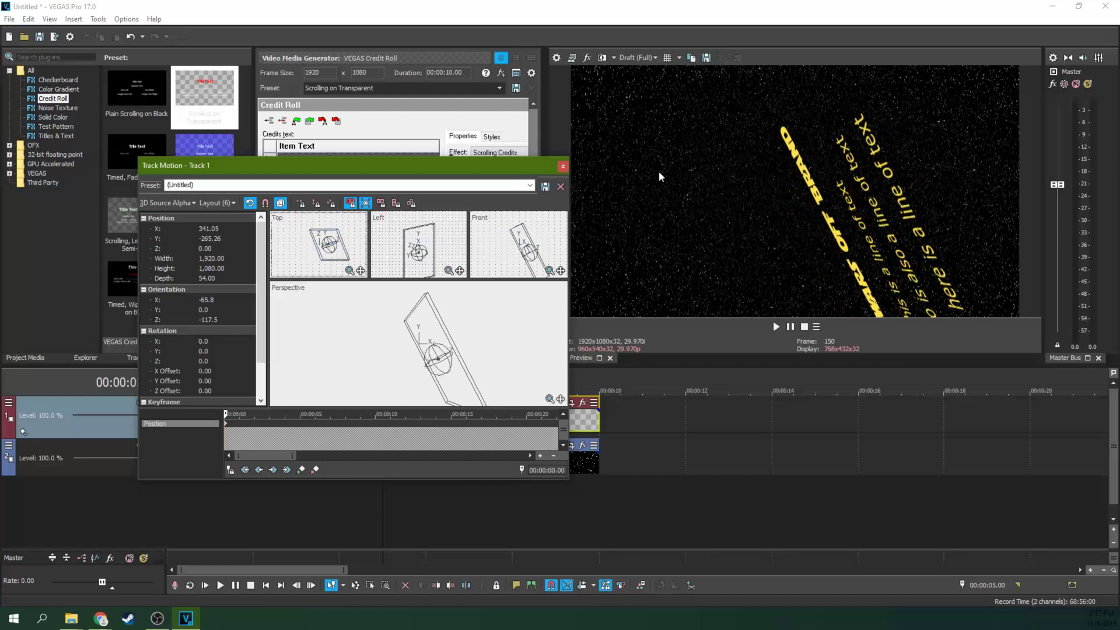
key(ctrl+z)
key(ctrl+z)
key(ctrl+z)
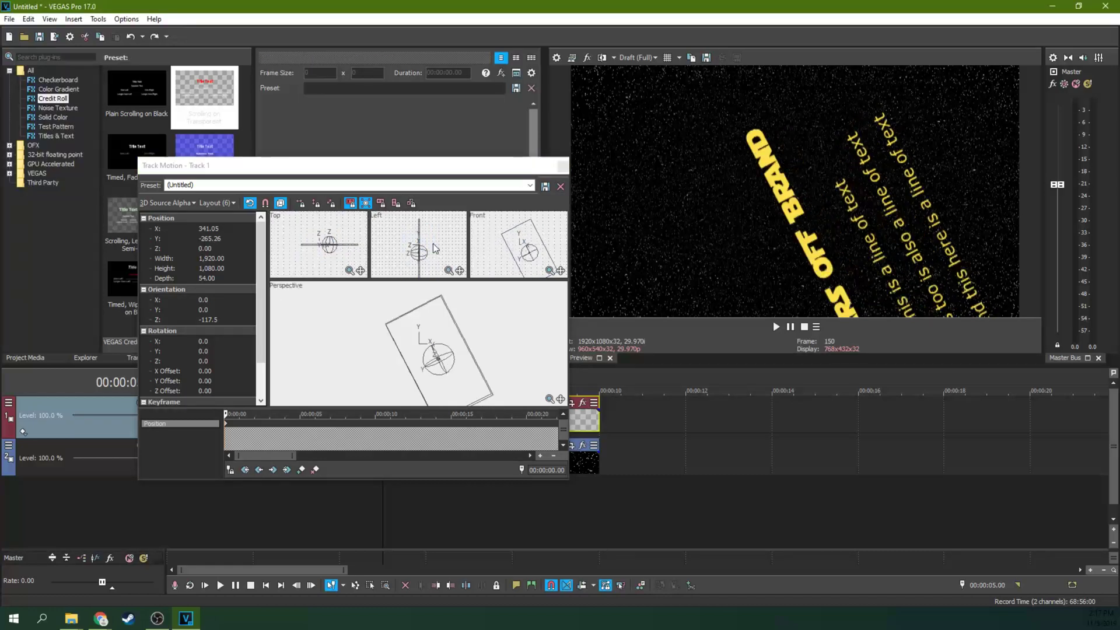
key(ctrl+z)
key(ctrl+z)
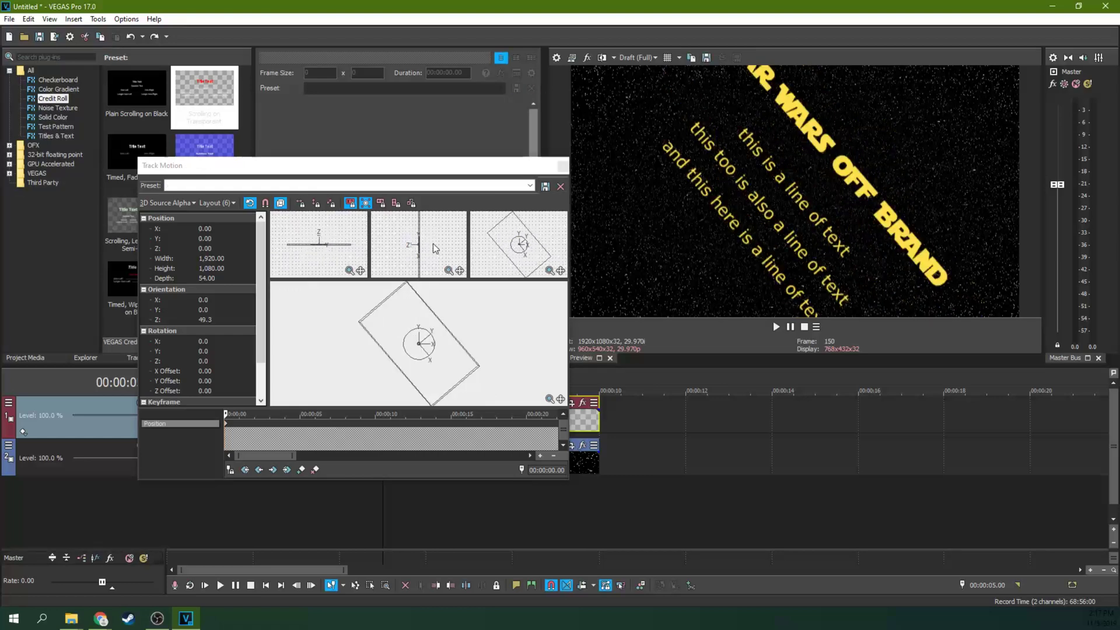
click(334, 307)
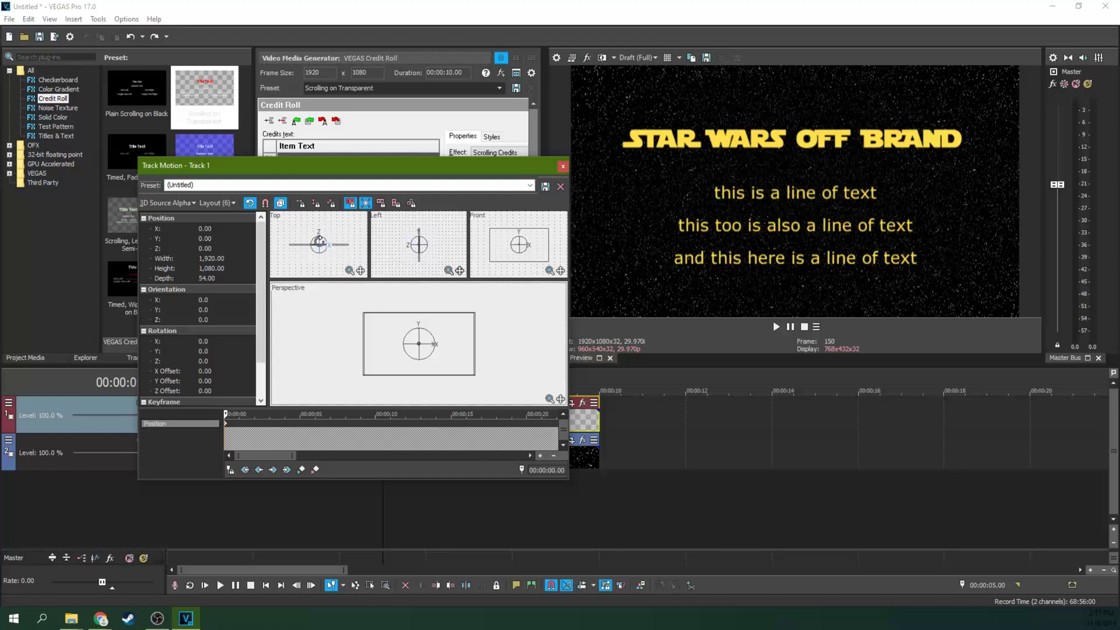
click(319, 240)
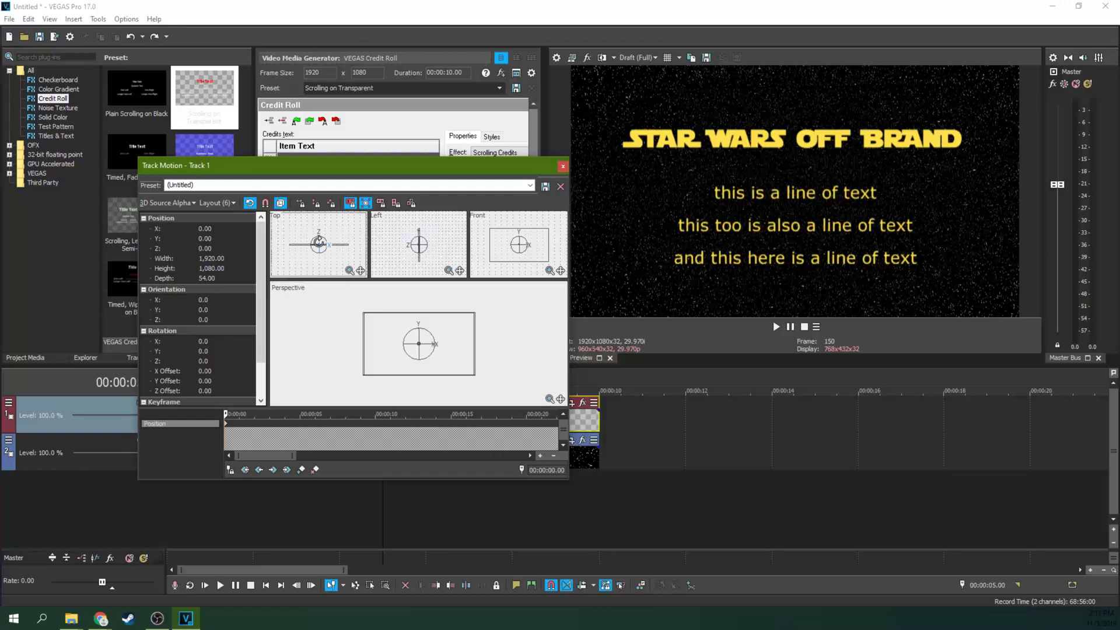
Lean the credit roll back to Orientation X -56.8 in the Top view, then close Track Motion
drag(320, 242, 318, 236)
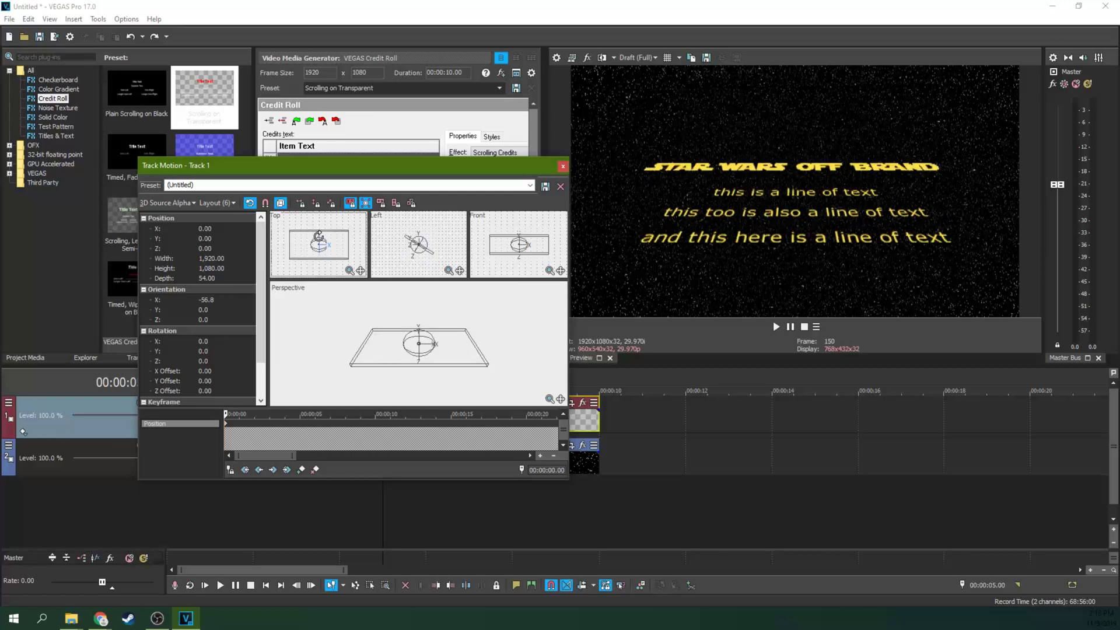
drag(319, 236, 315, 239)
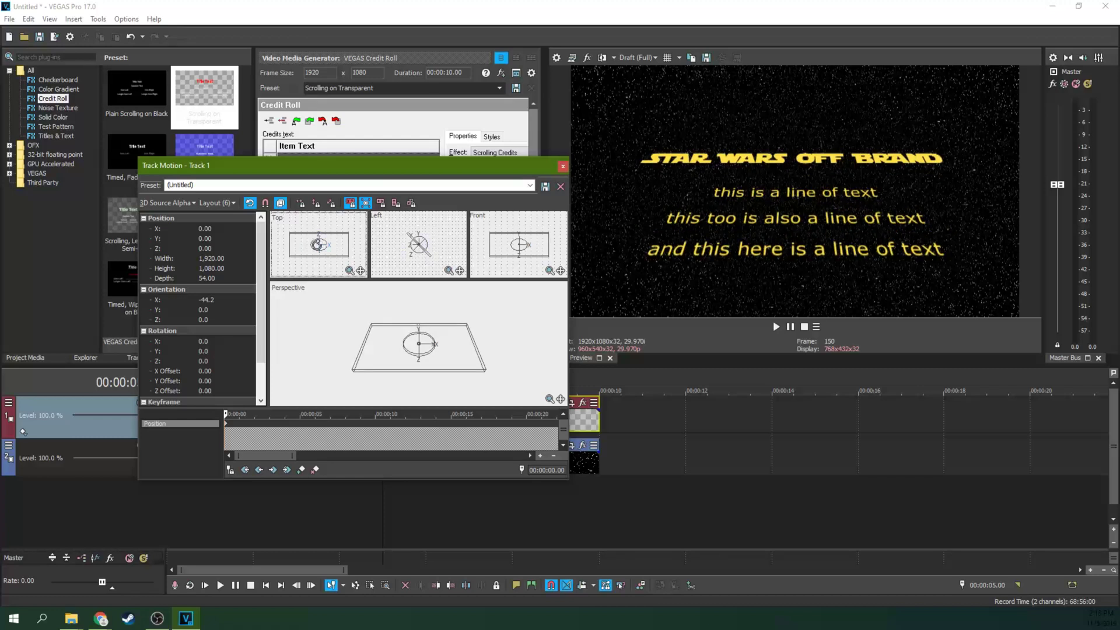
drag(318, 243, 318, 243)
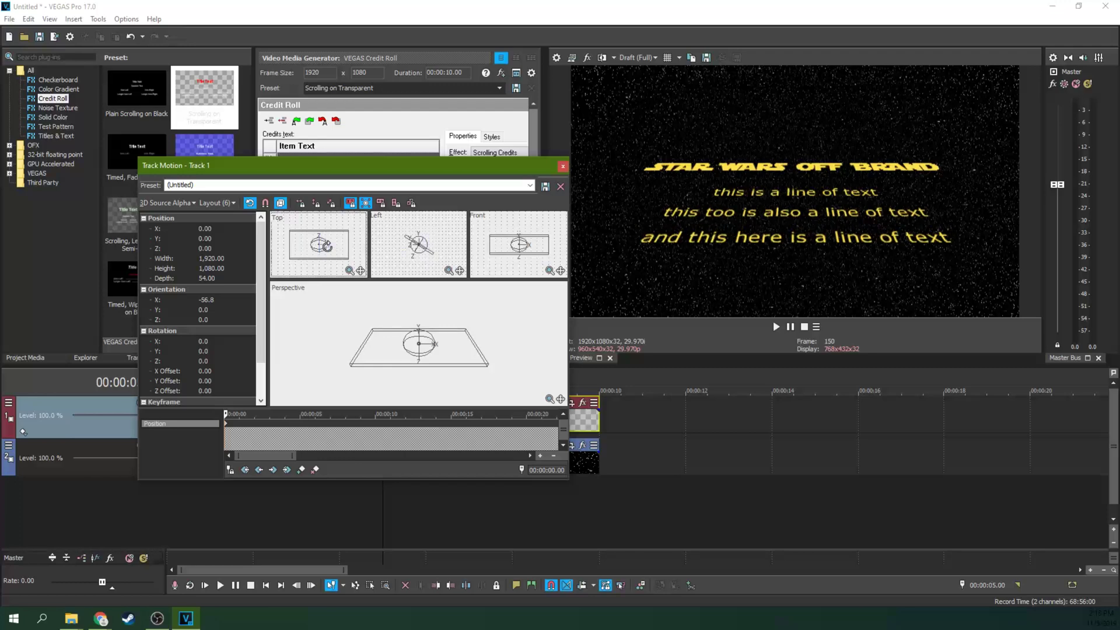
click(564, 169)
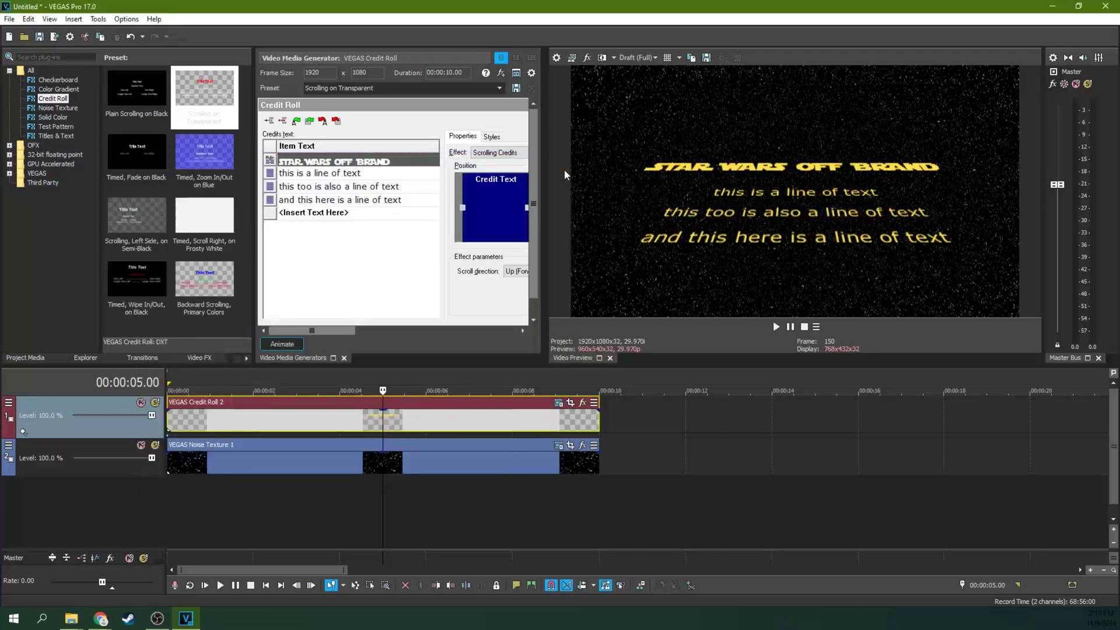
Play the tilted crawl from 0 and park the playhead near 00:00:09.10 on the last line
click(175, 430)
key(space)
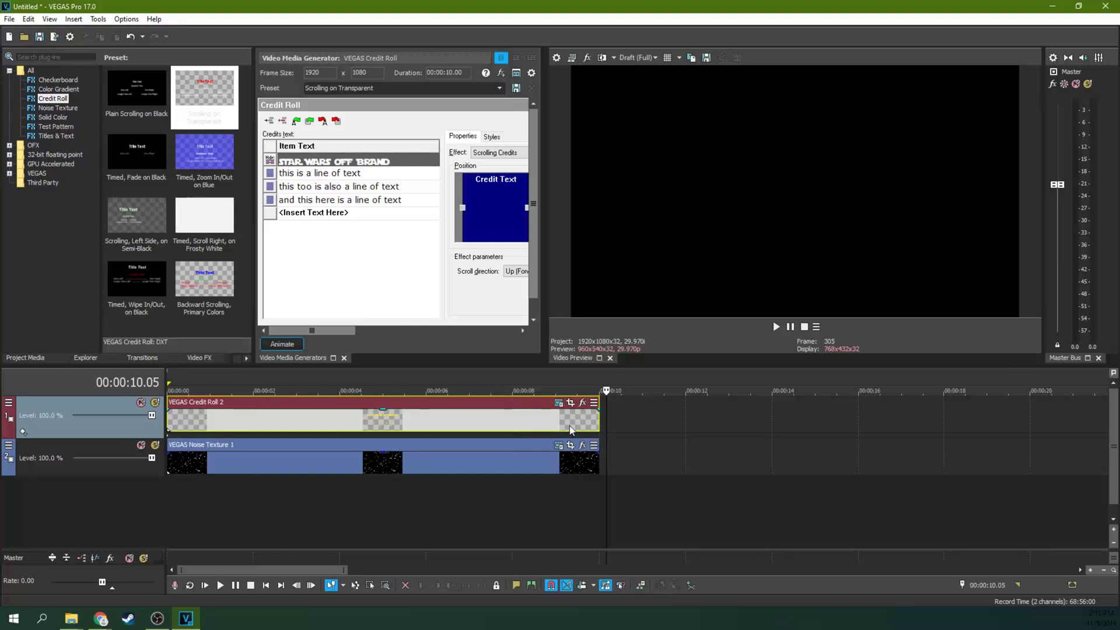
click(570, 430)
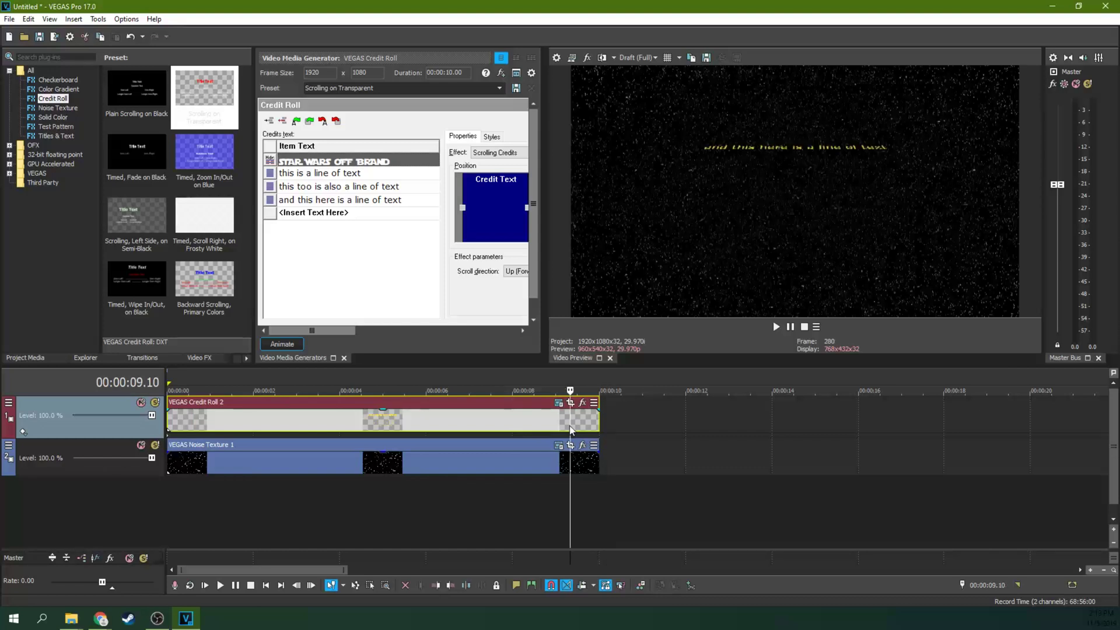